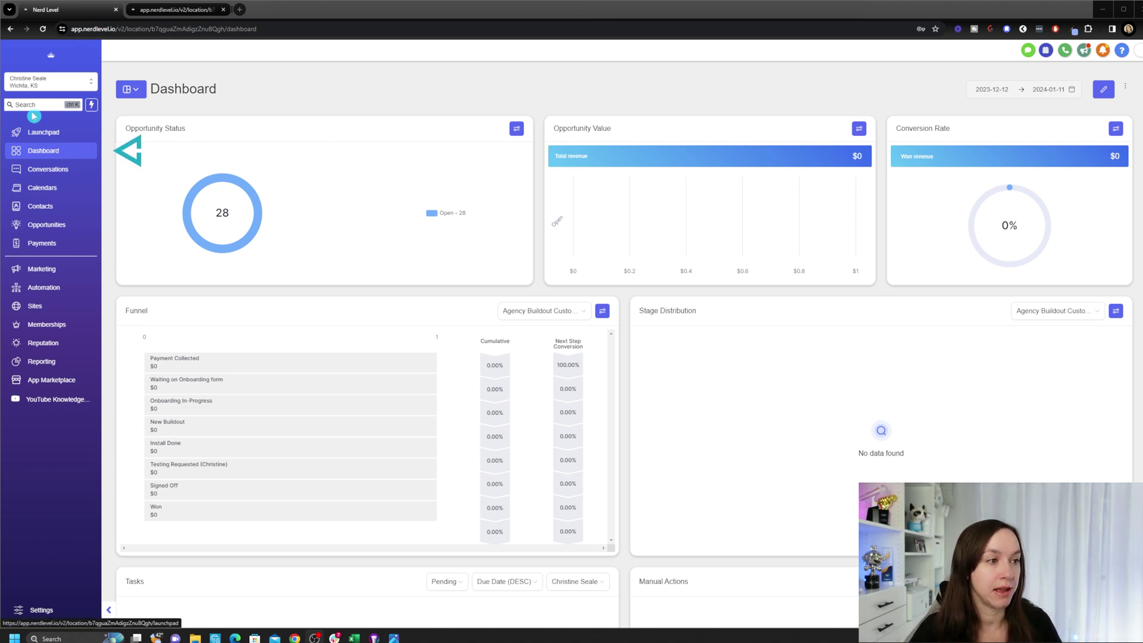
- Create a new private dashboard named 'testy' from the dashboard list
left_click(132, 90)
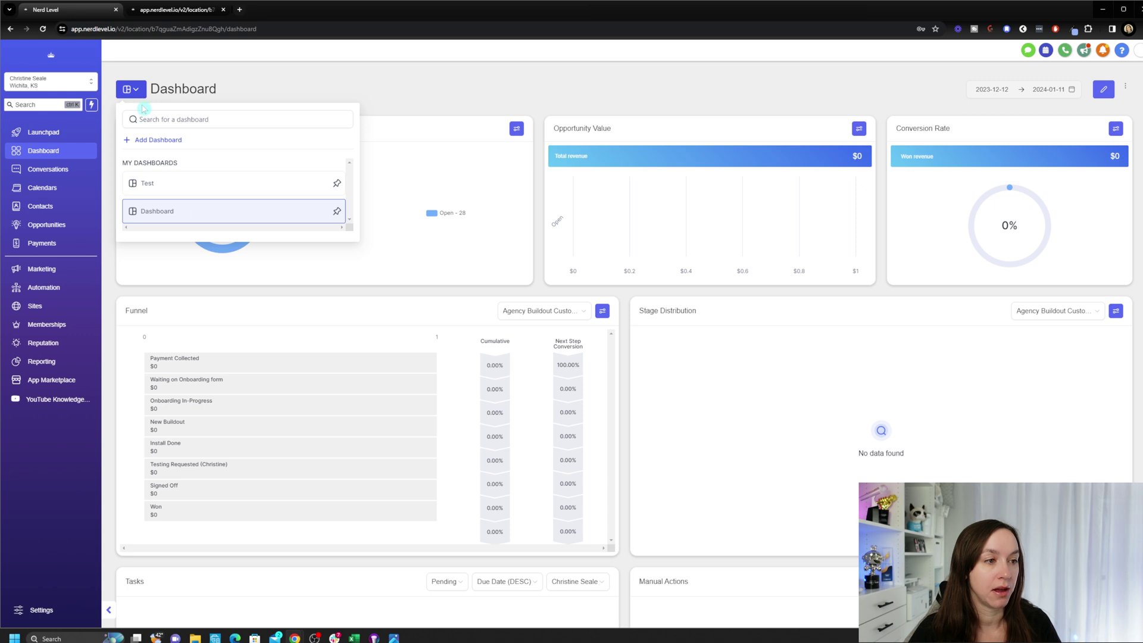
left_click(154, 141)
left_click(594, 318)
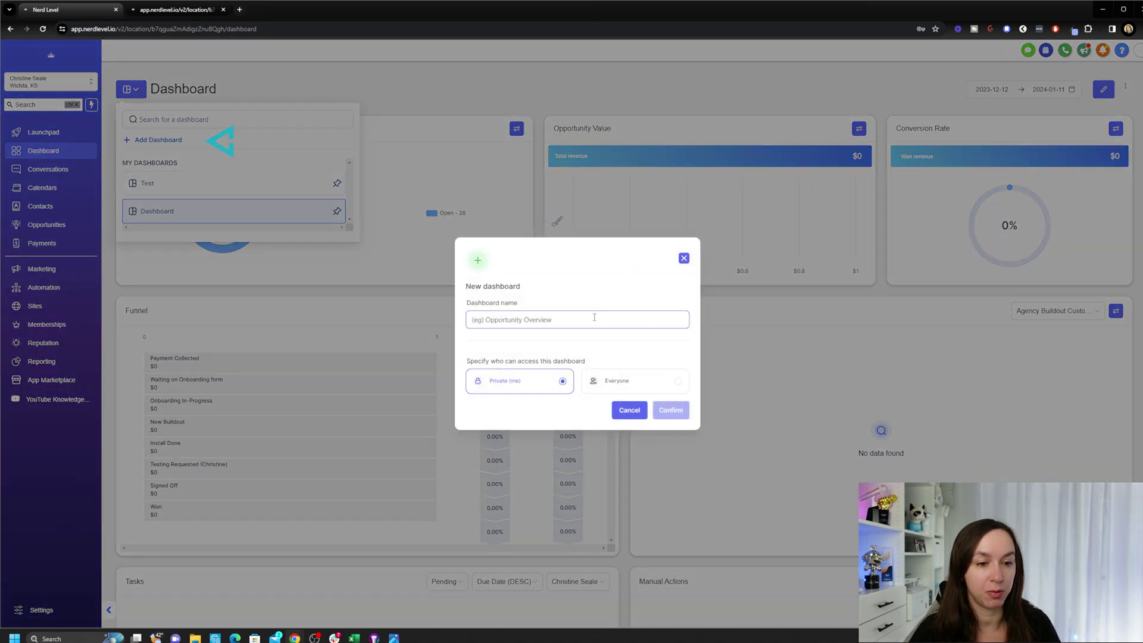
type("testy")
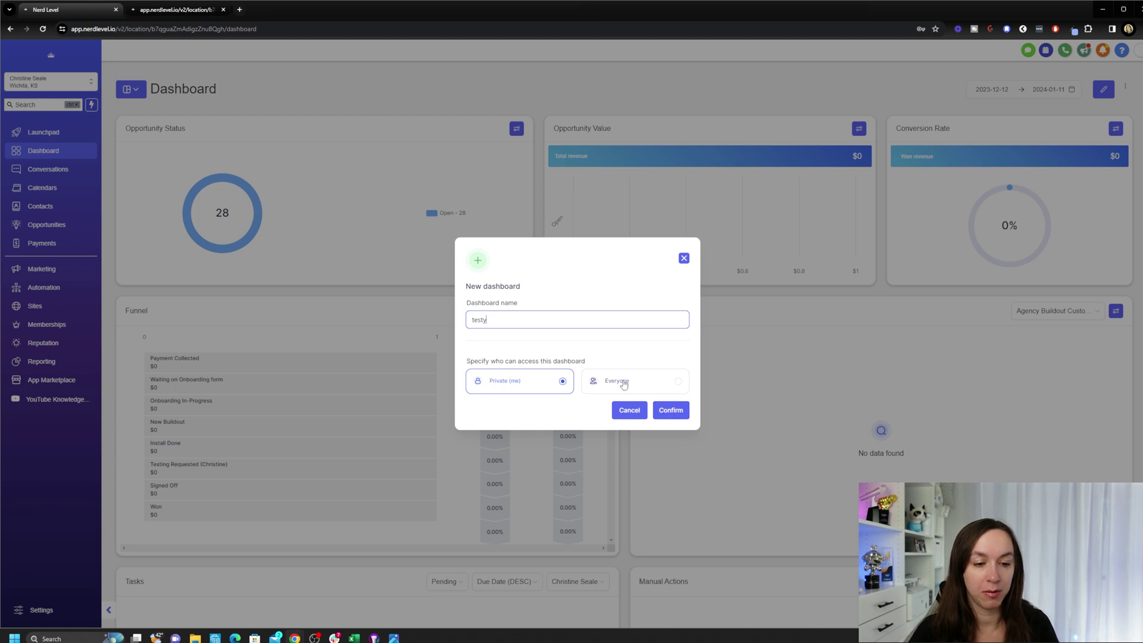
left_click(670, 409)
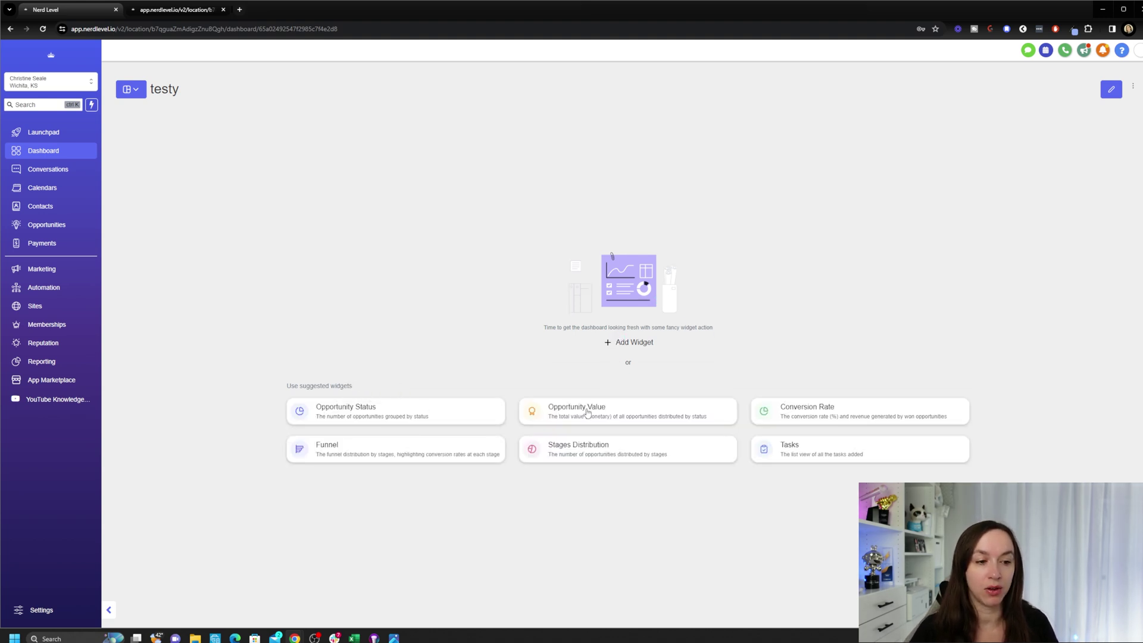
- Open the widget picker and expand the General widget category
left_click(632, 342)
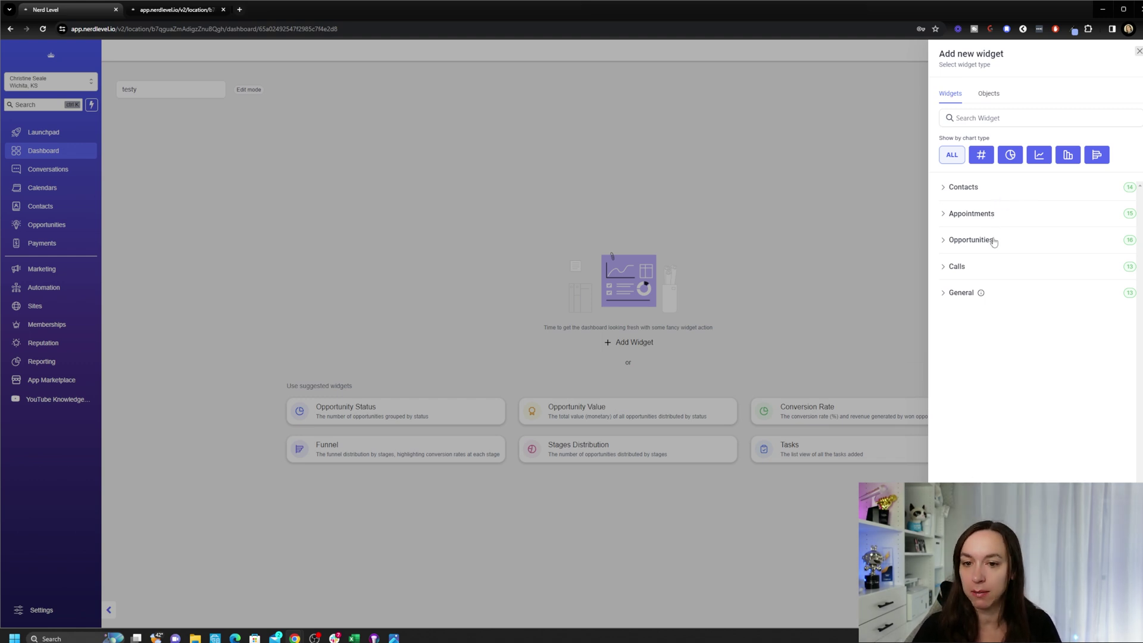
left_click(961, 293)
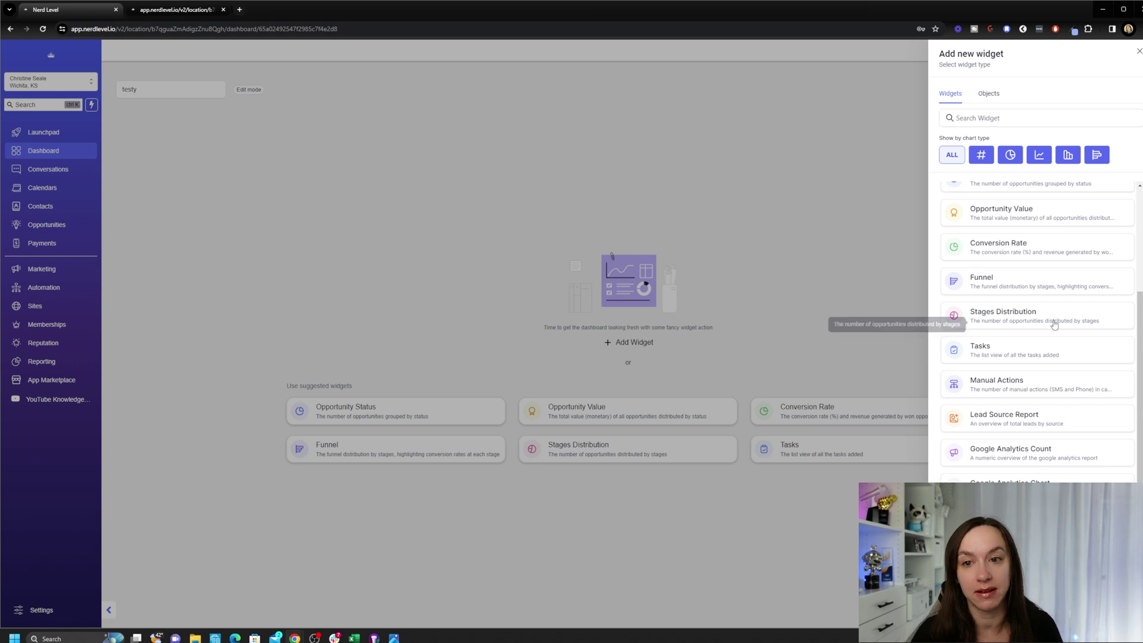
scroll(1053, 324, "up", 3)
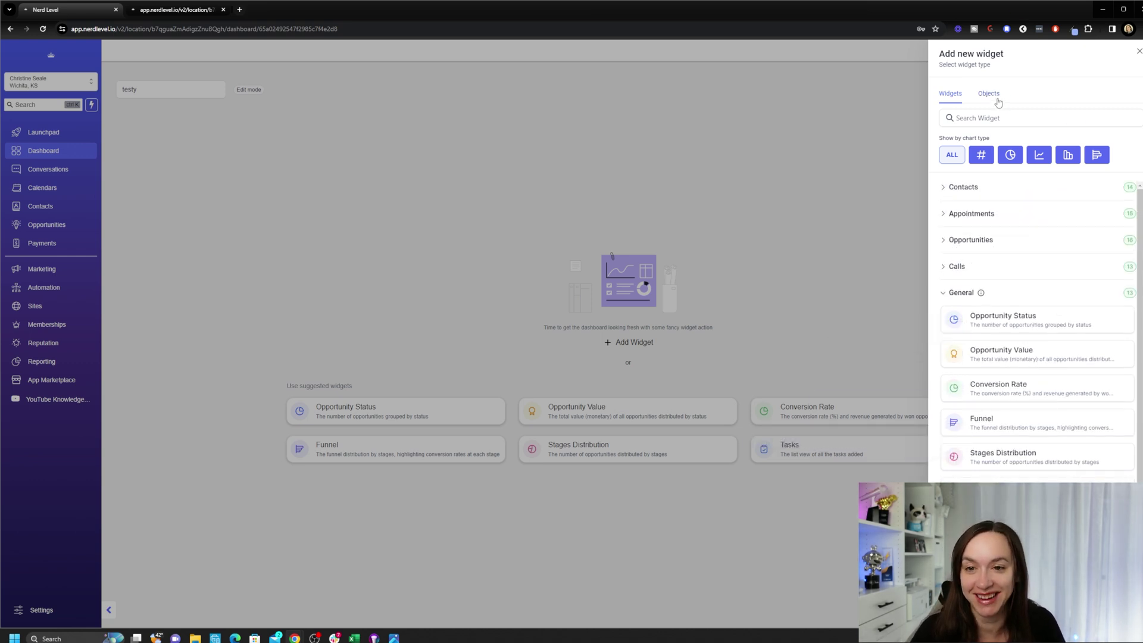
- Inspect the Embed object's advanced settings, then return to the Widgets list without adding it
left_click(998, 99)
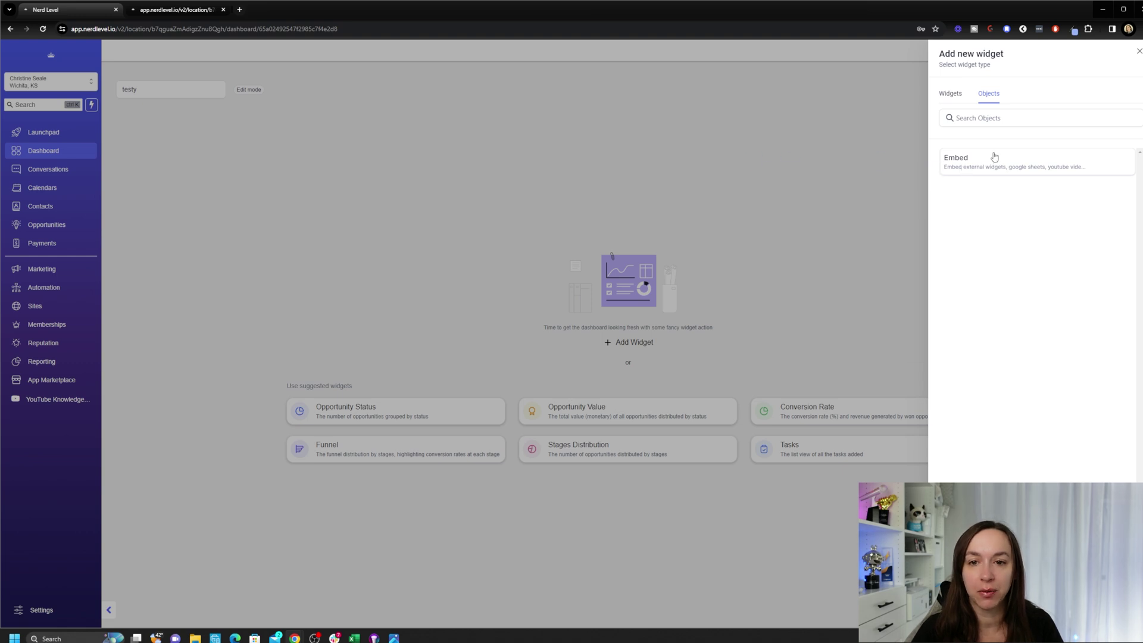
left_click(959, 101)
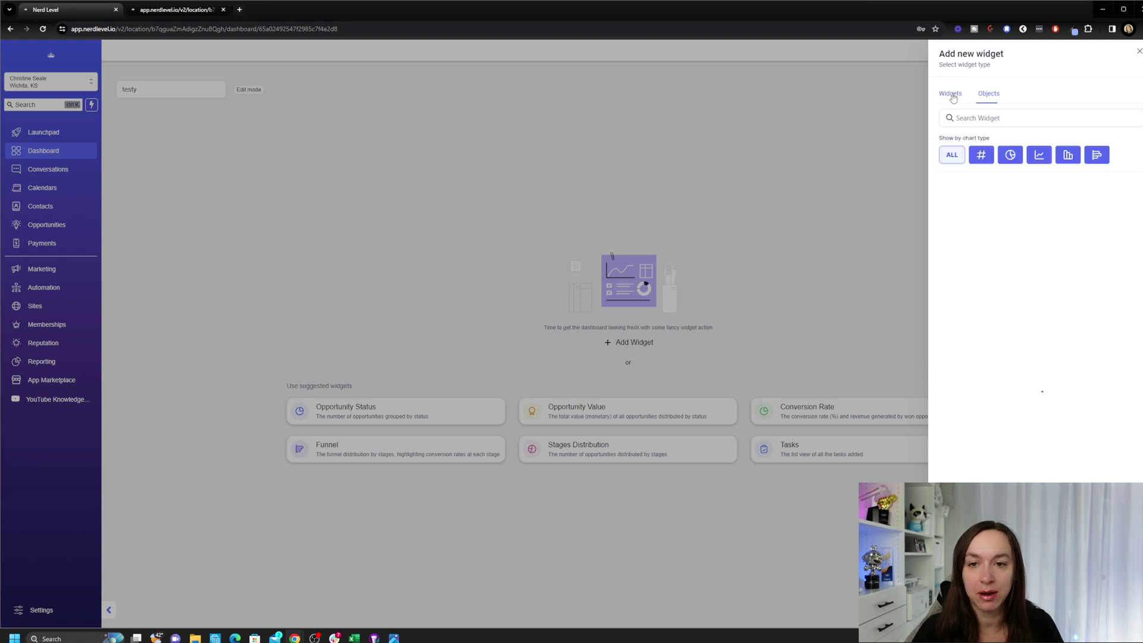
left_click(987, 95)
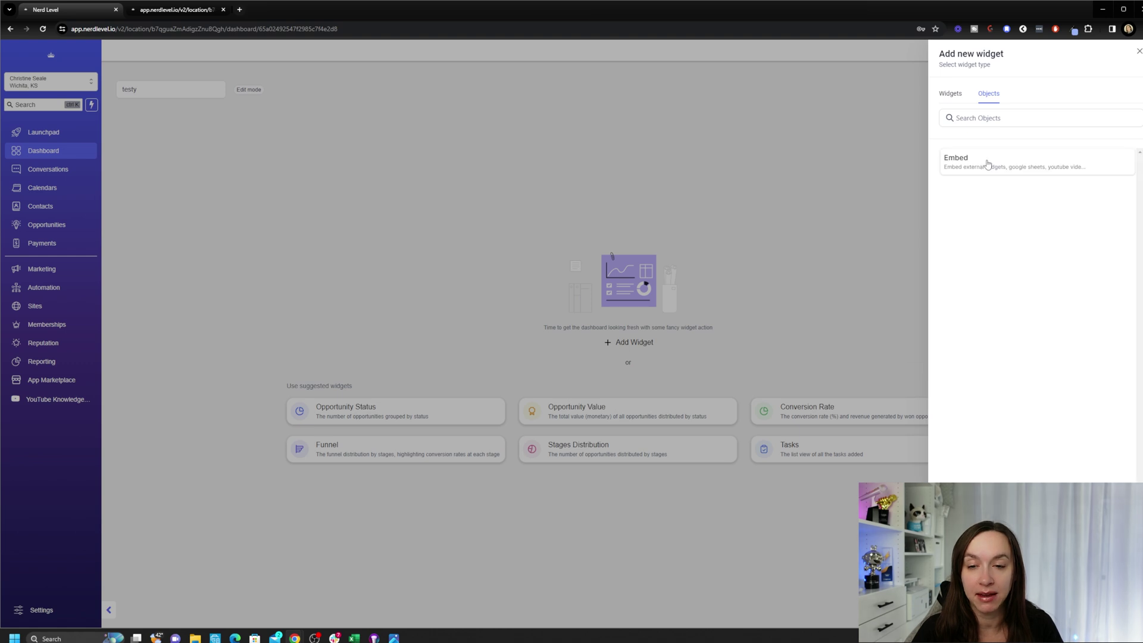
left_click(986, 170)
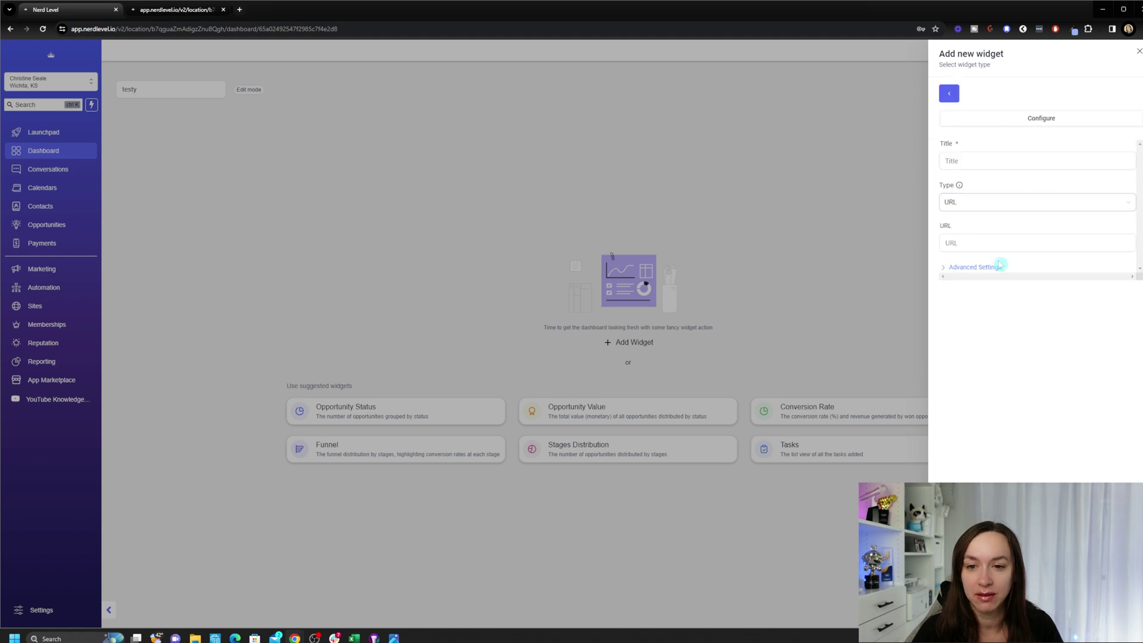
left_click(981, 268)
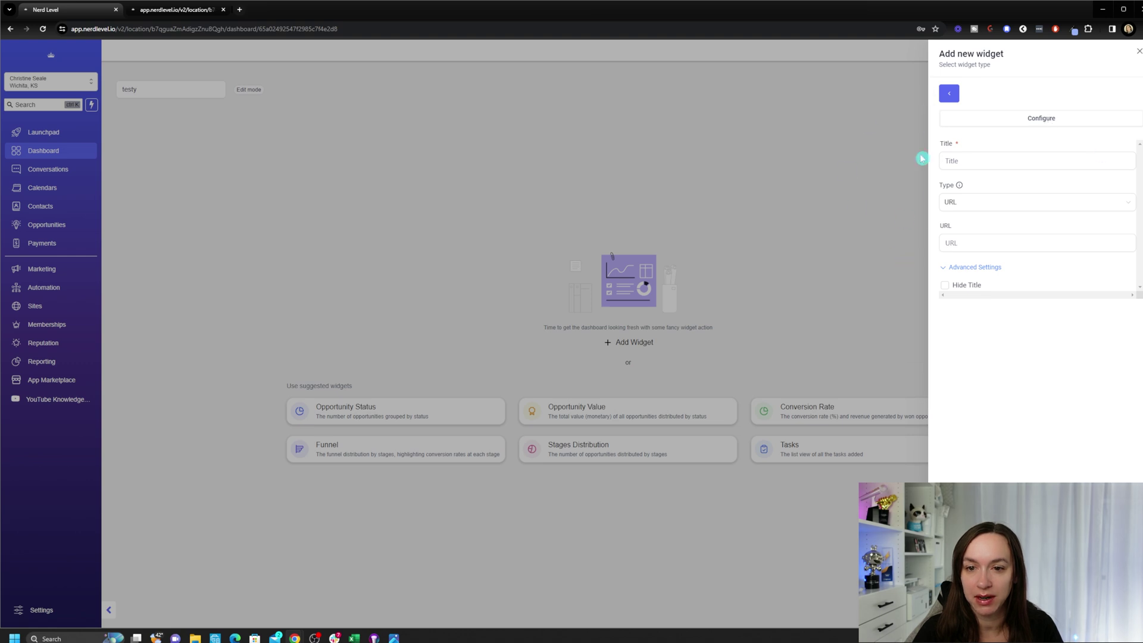
left_click(950, 95)
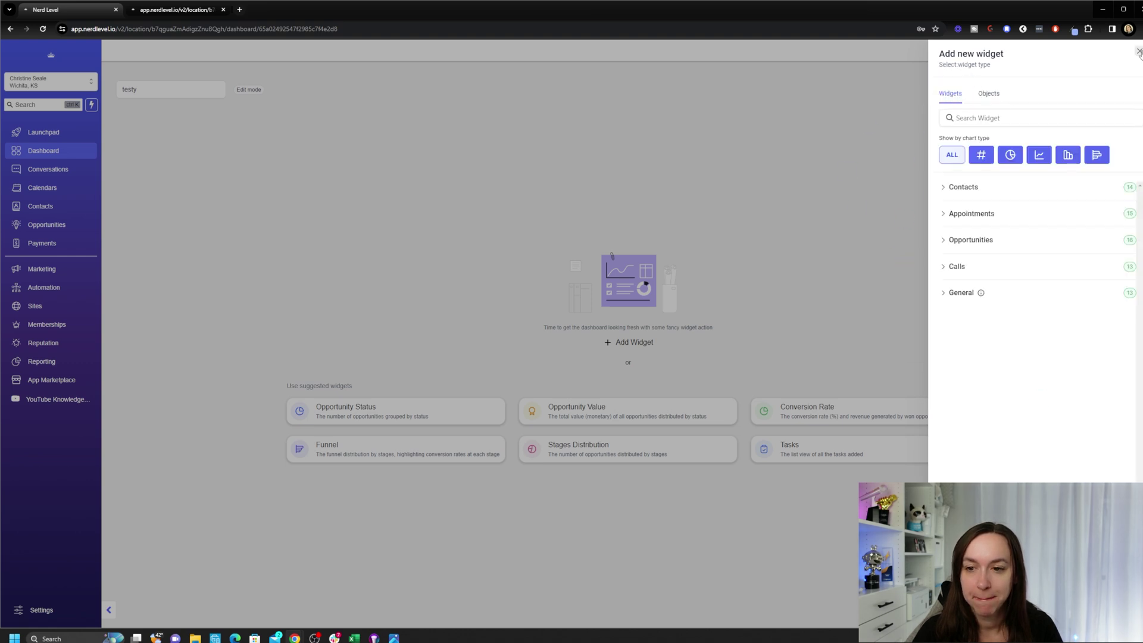
- Add the suggested Opportunity Status widget to the dashboard
left_click(863, 159)
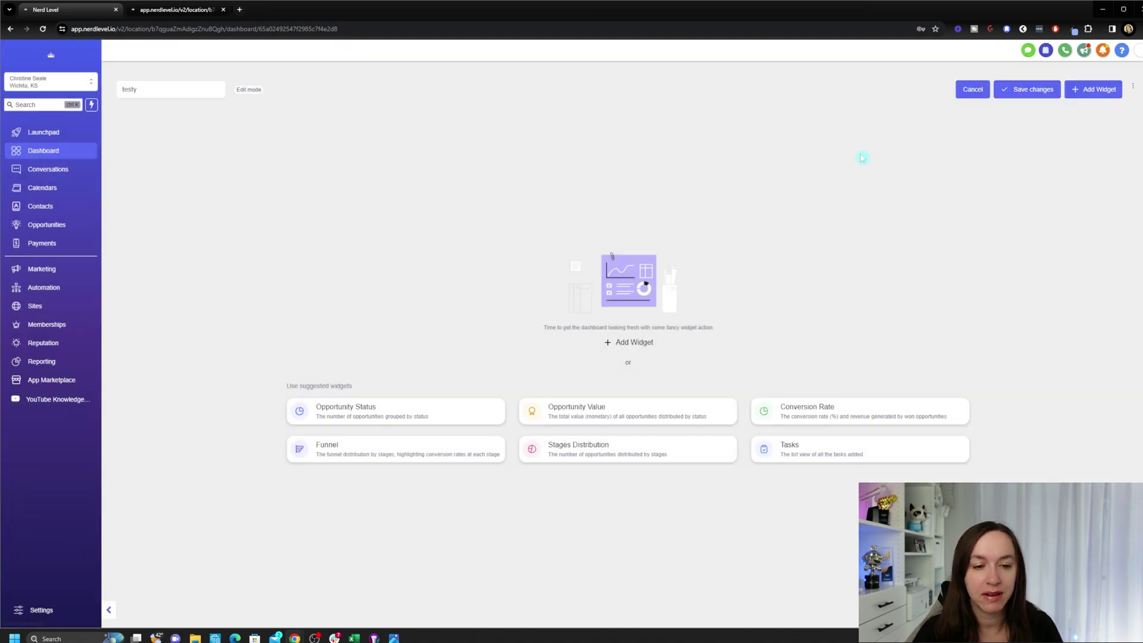
left_click(370, 417)
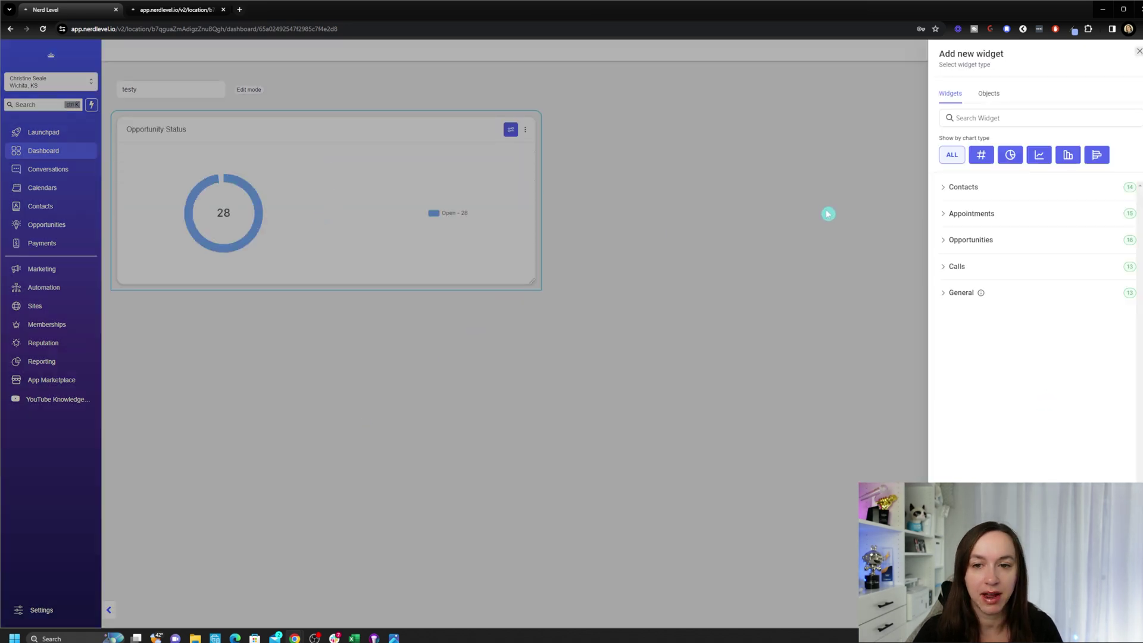
left_click(1139, 51)
- Add Conversion Rate and Opportunity Value widgets from the General category
left_click(1094, 89)
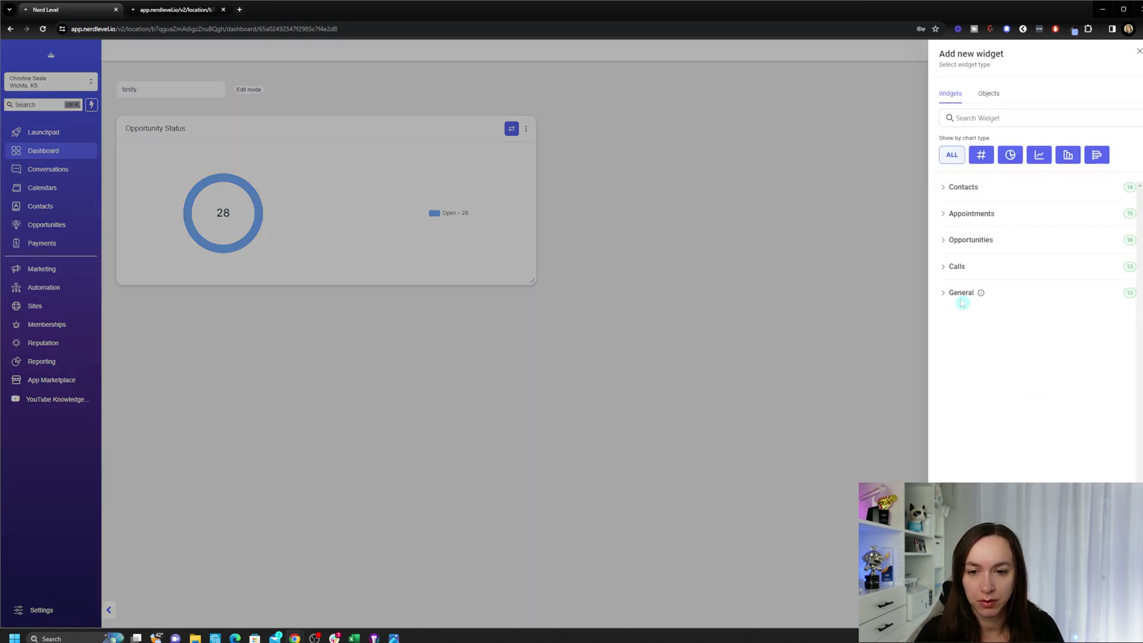
left_click(962, 301)
scroll(1065, 358, "down", 1)
left_click(1048, 308)
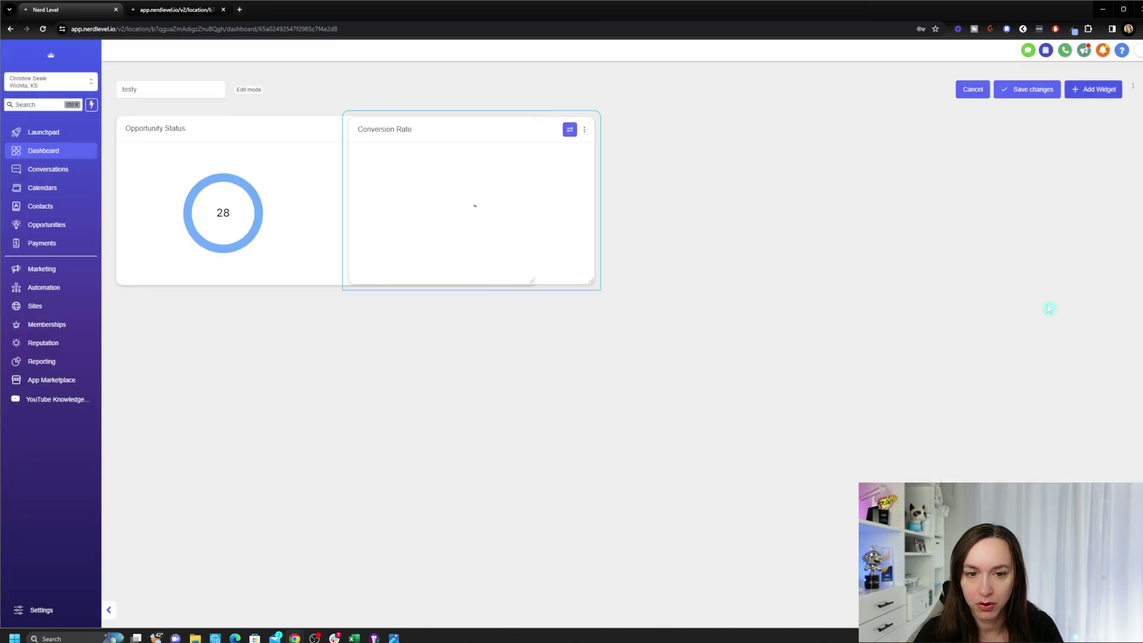
left_click(1099, 98)
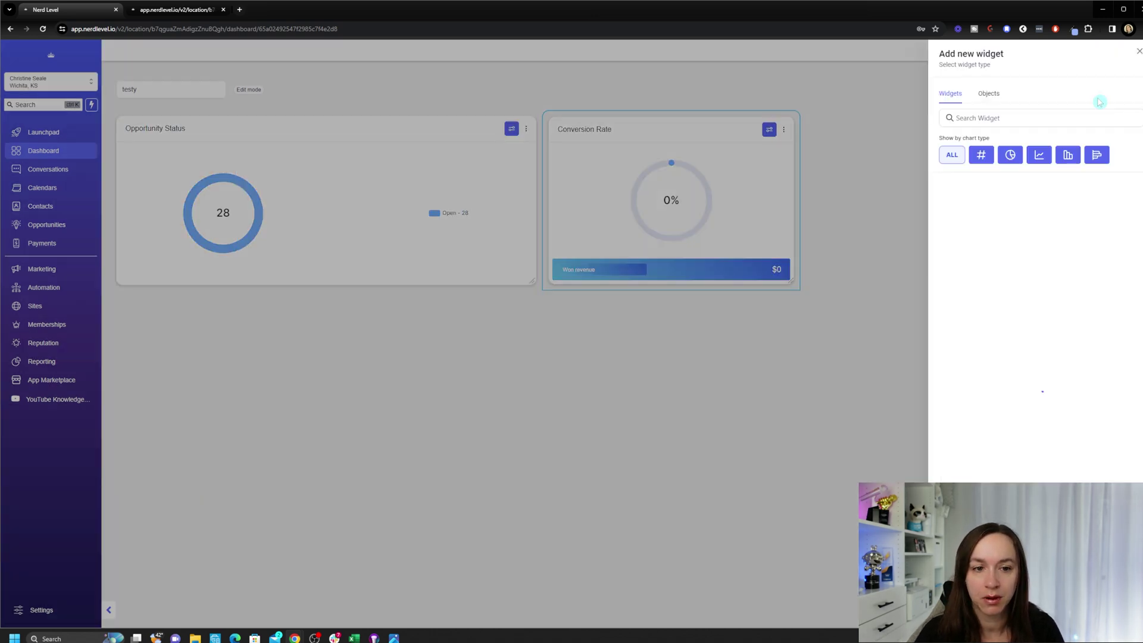
left_click(972, 307)
scroll(1018, 395, "down", 3)
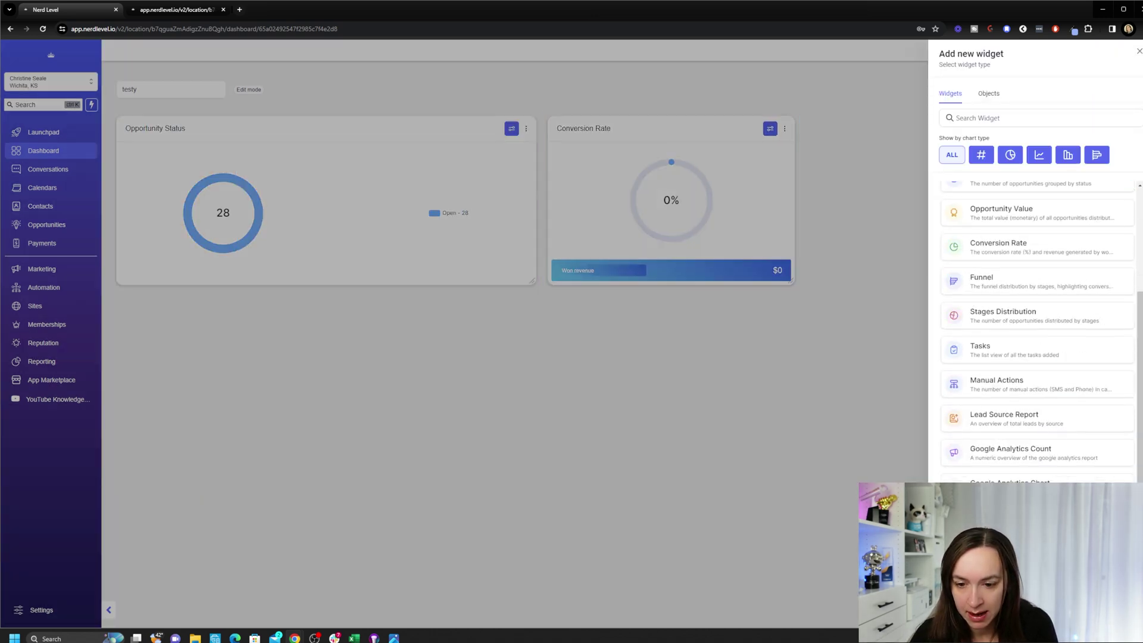
scroll(1036, 356, "up", 1)
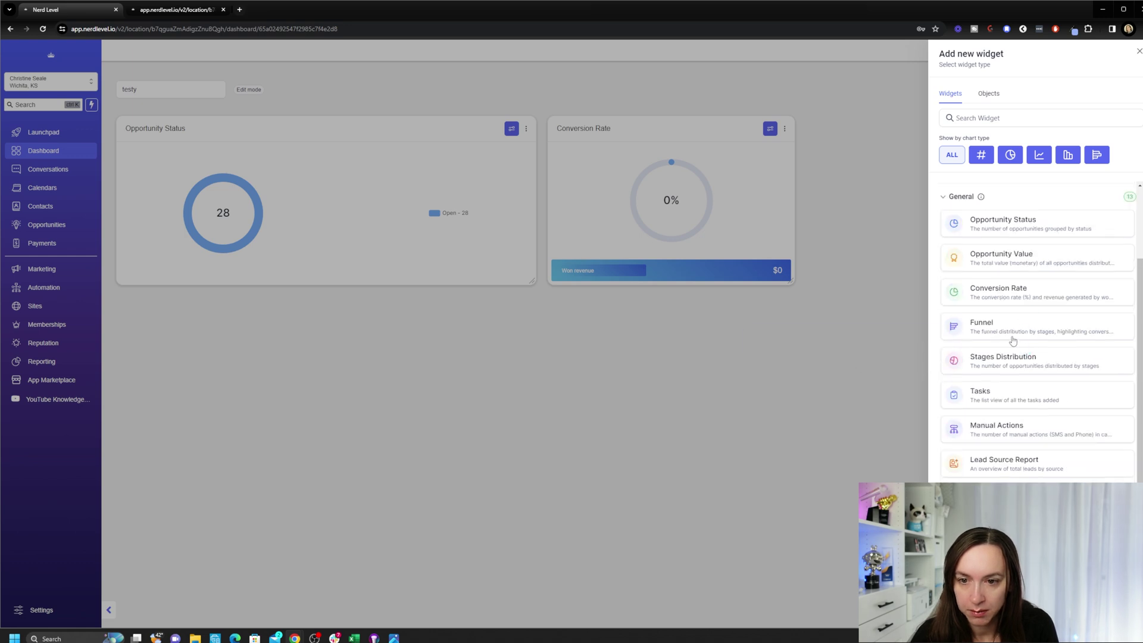
left_click(1020, 266)
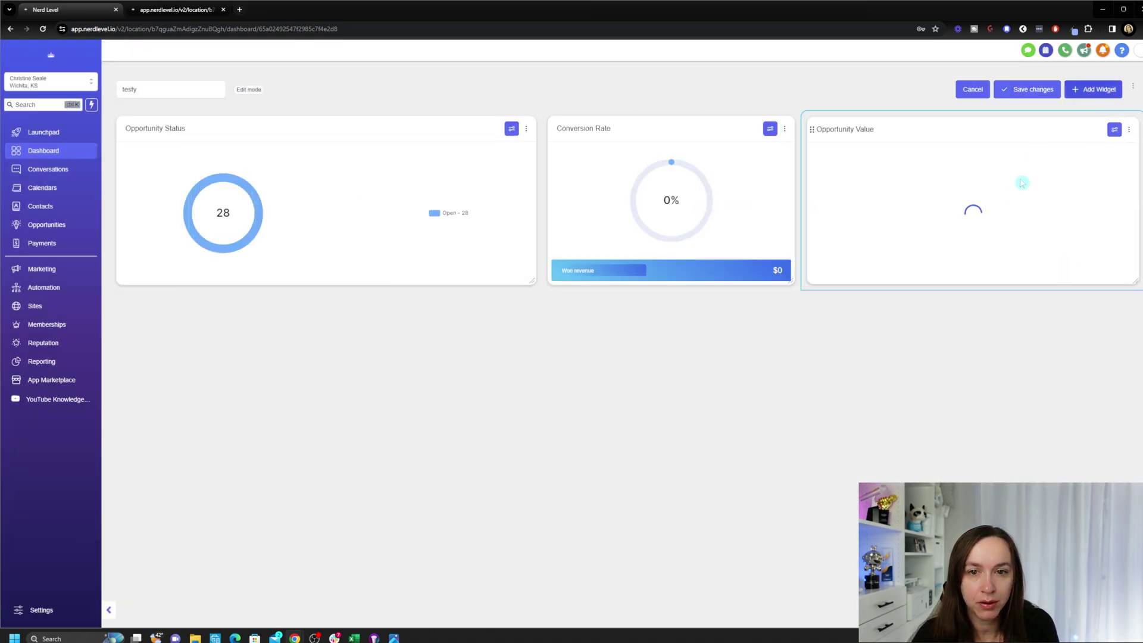
- Add an Incoming calls by status widget with its default metric and grouping
left_click(1107, 90)
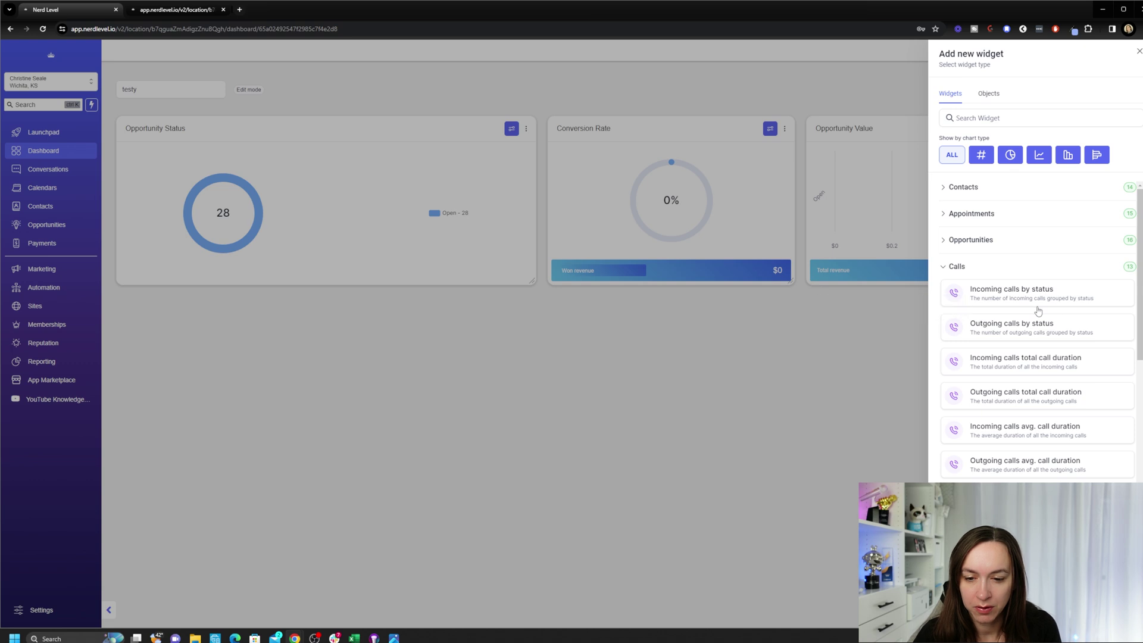
left_click(1036, 308)
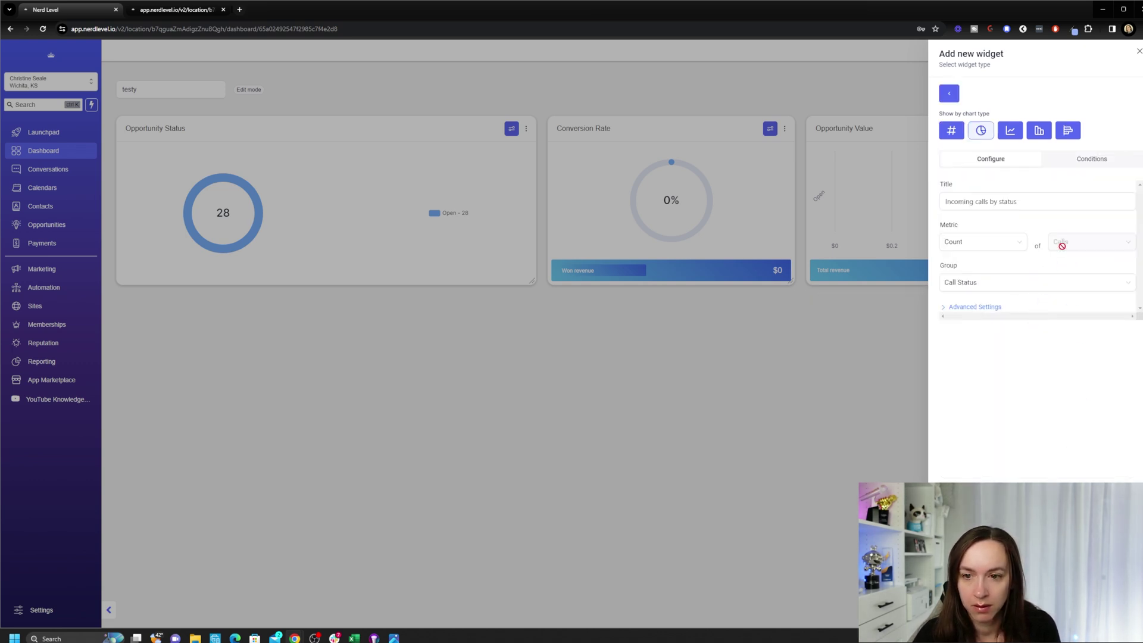
left_click(979, 245)
left_click(980, 246)
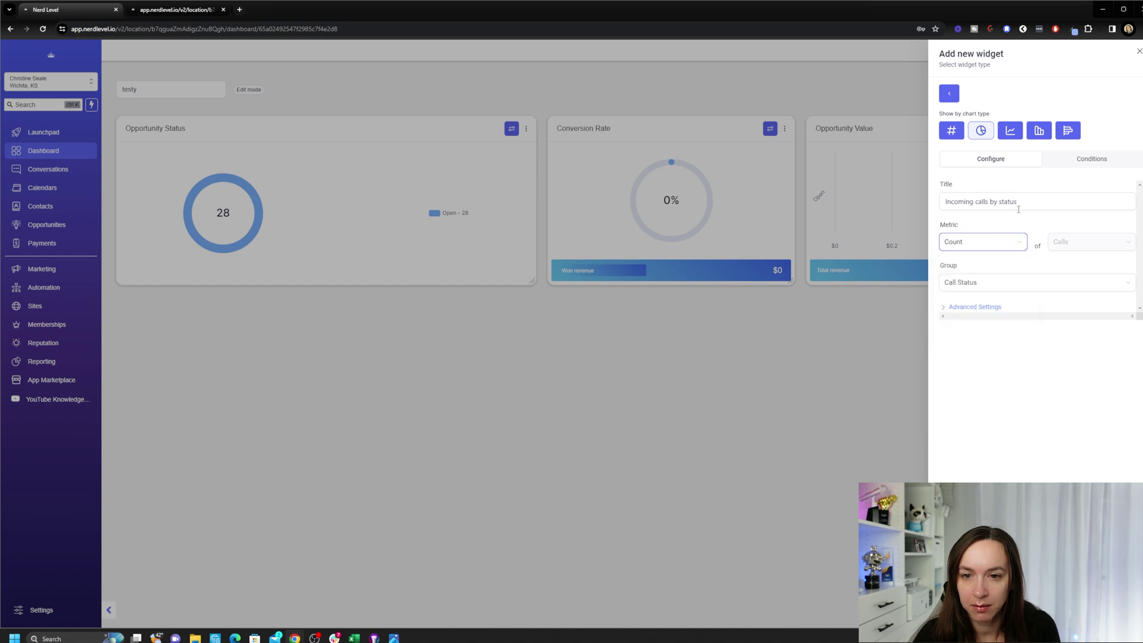
left_click(1045, 282)
left_click(1090, 386)
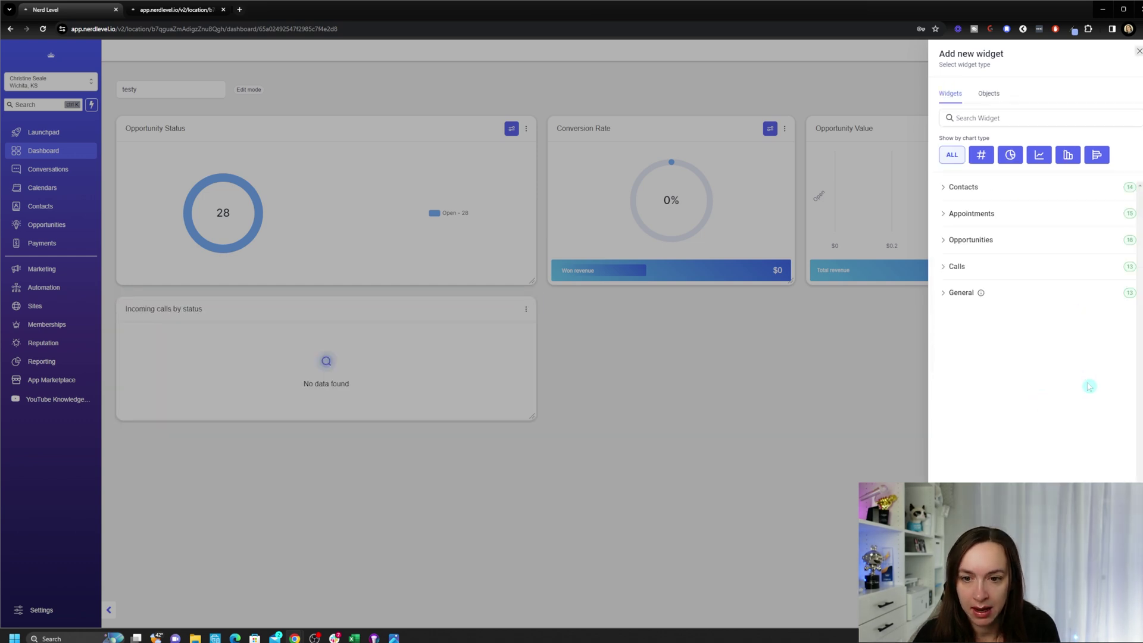
- Add a Lead Source Report widget and delete the Incoming calls by status widget
left_click(971, 239)
left_click(1021, 441)
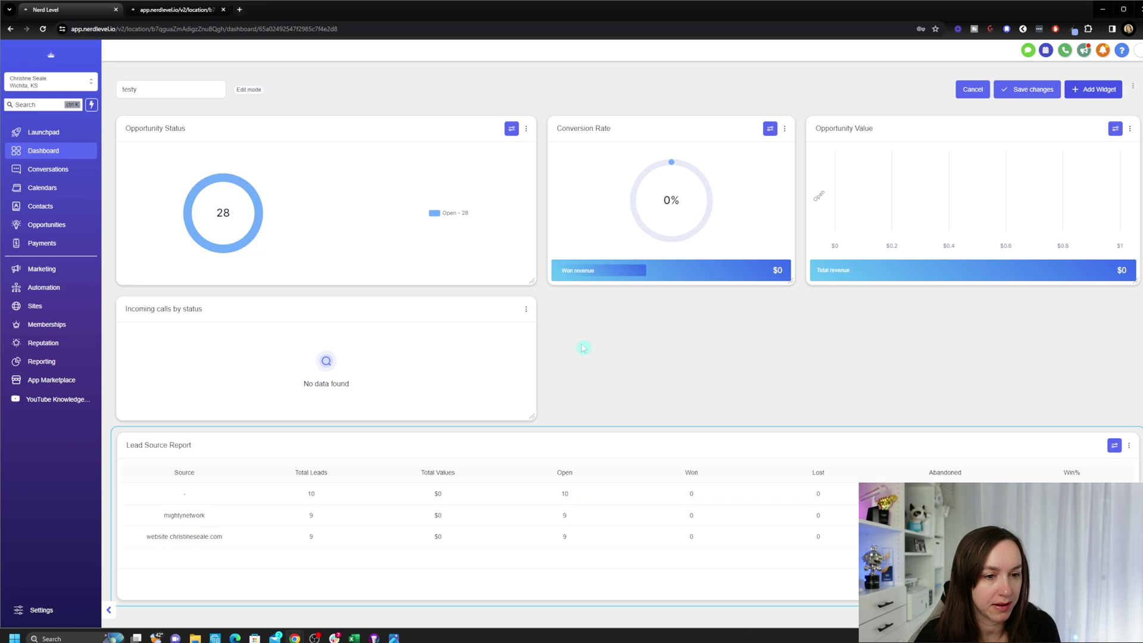
left_click(525, 309)
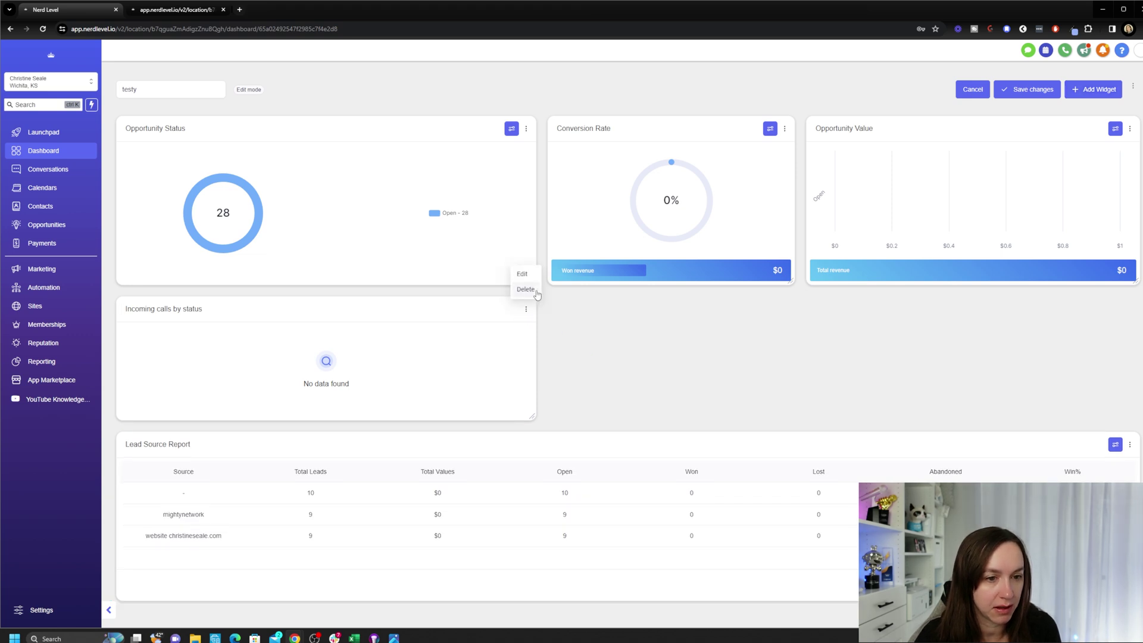
left_click(535, 291)
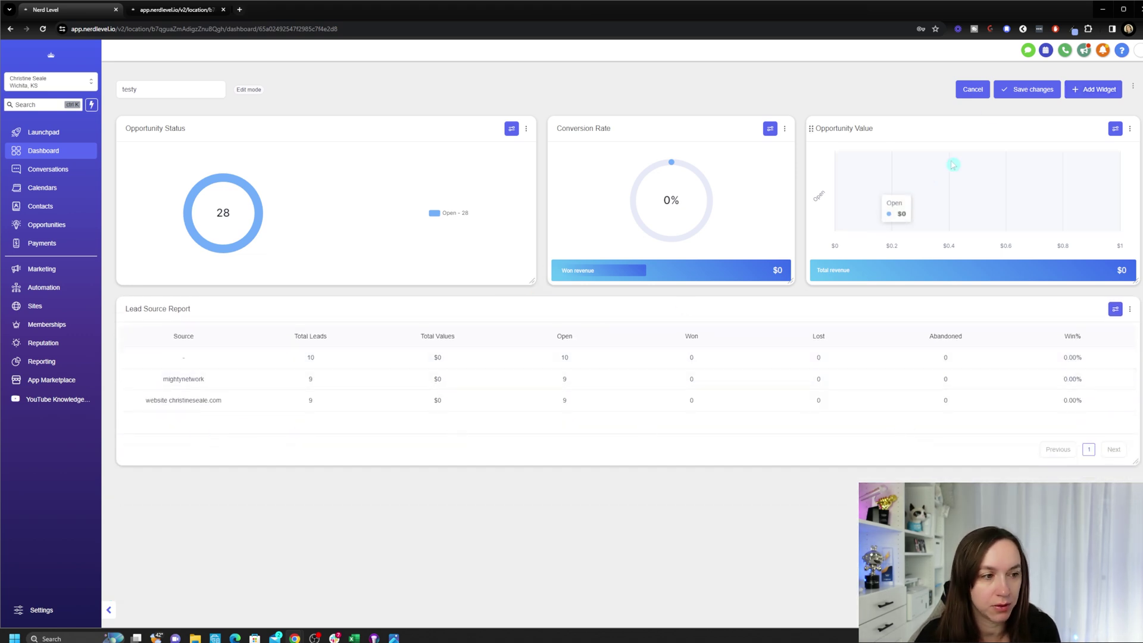
- Add a Contacts Count widget, showing 46, from the Contacts category
left_click(1102, 93)
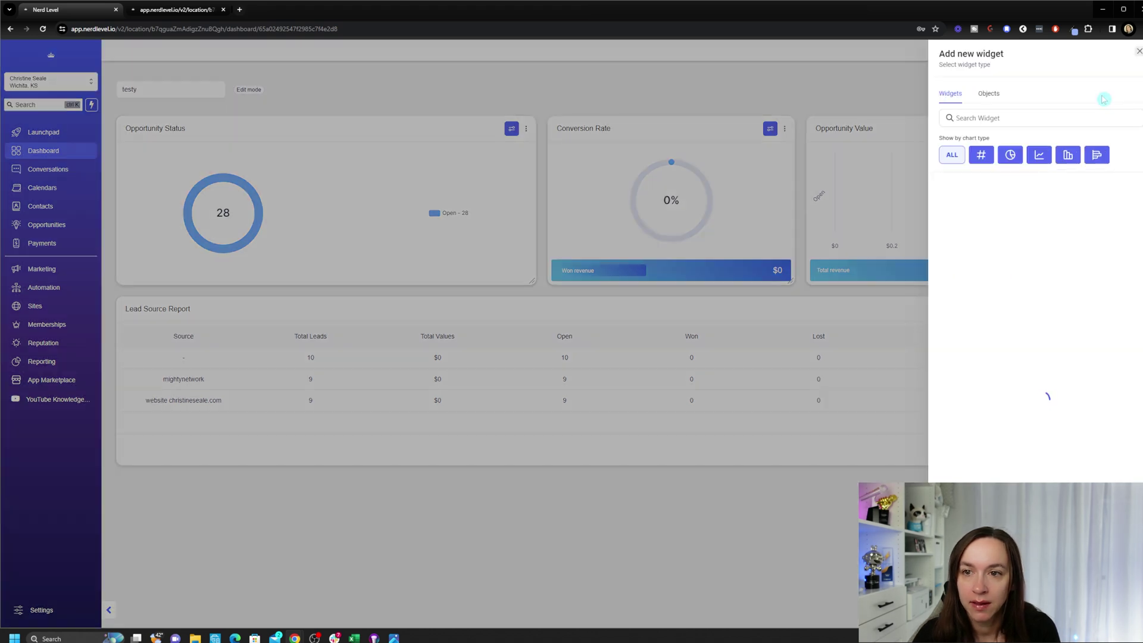
left_click(977, 239)
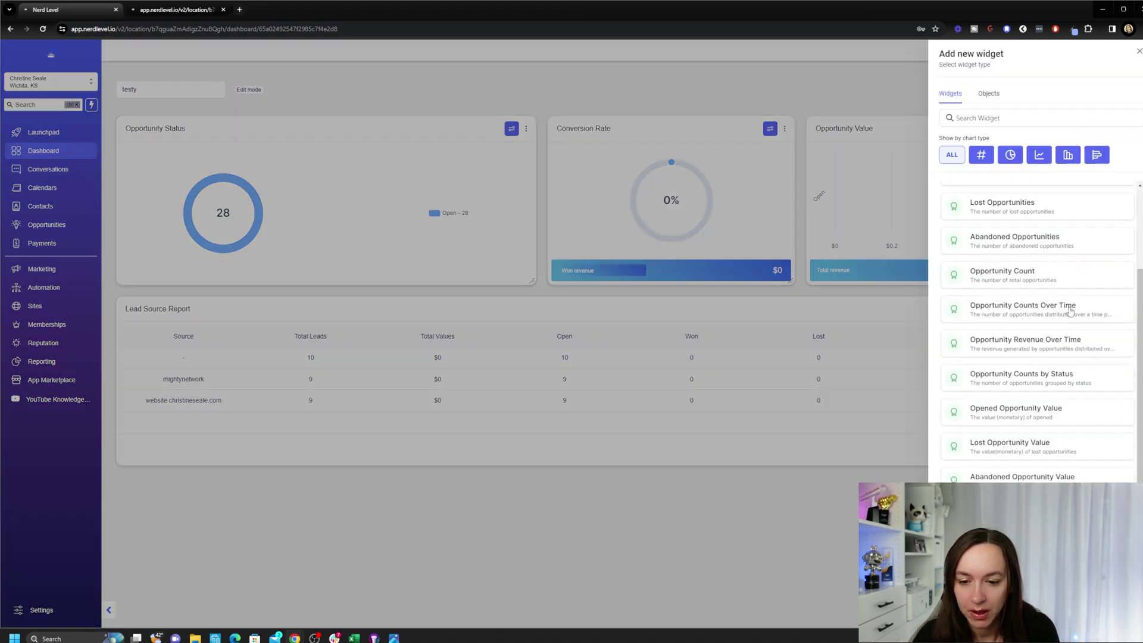
left_click(971, 214)
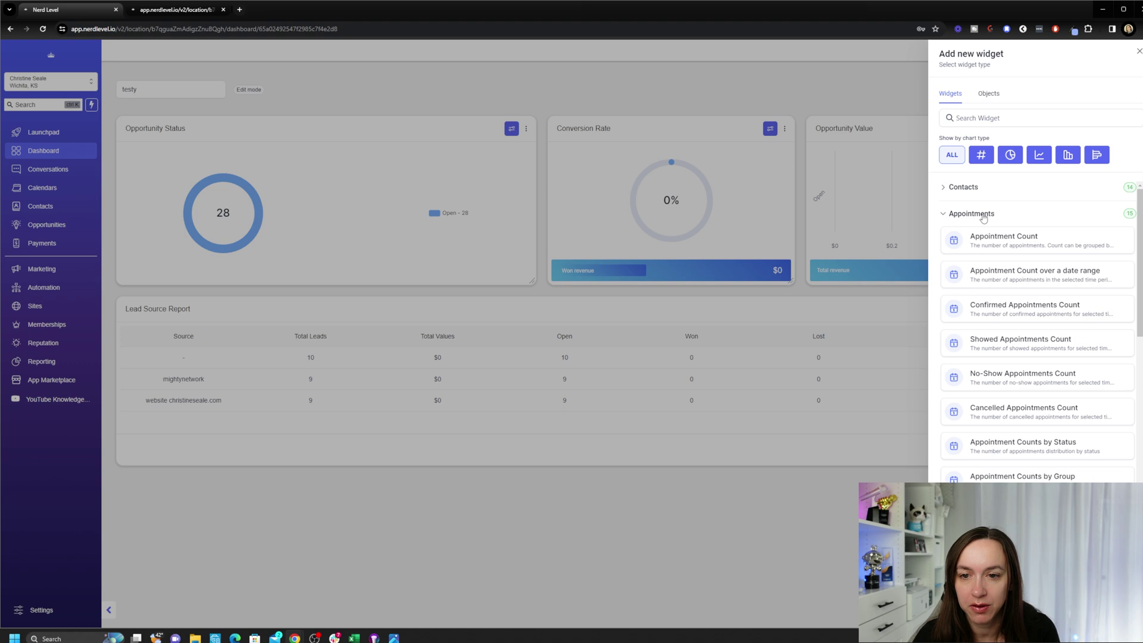
left_click(982, 215)
left_click(968, 188)
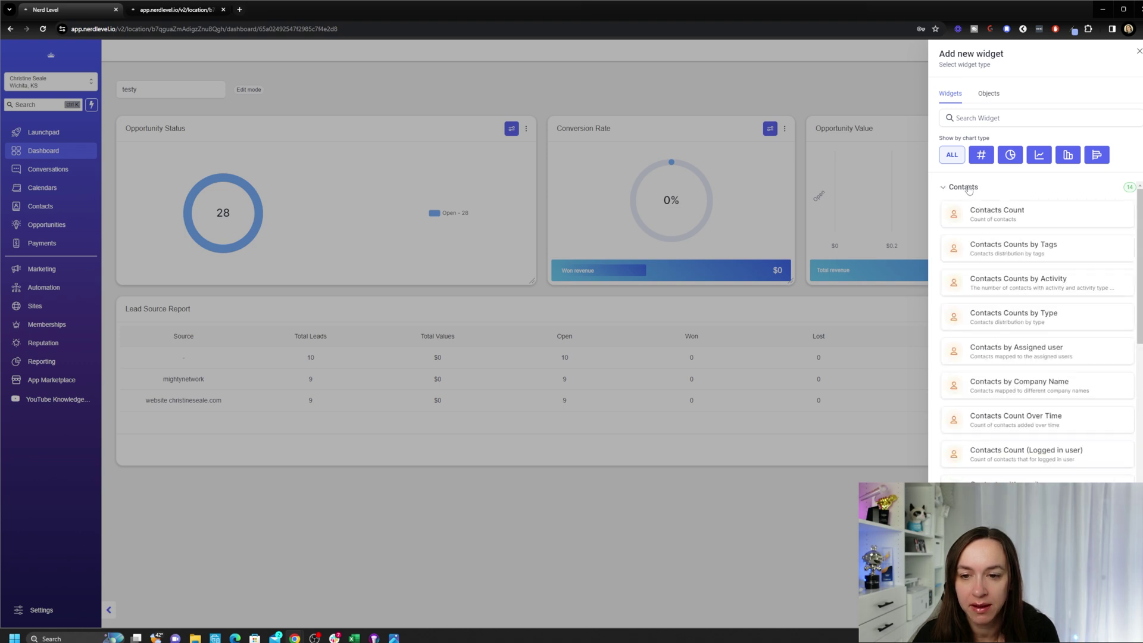
left_click(991, 225)
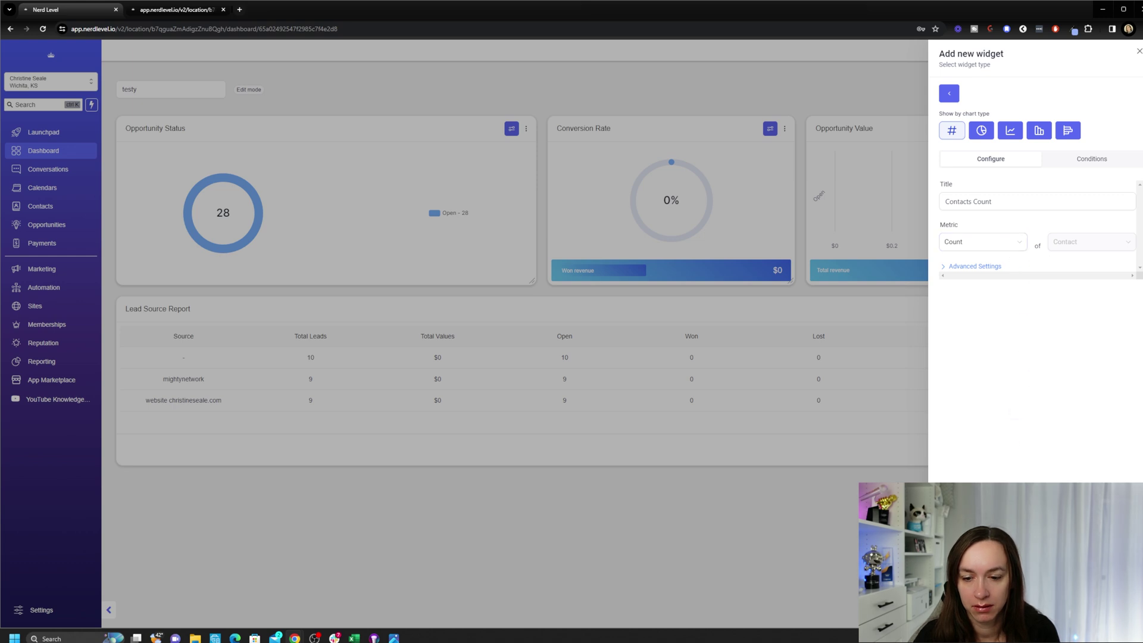
left_click(1018, 614)
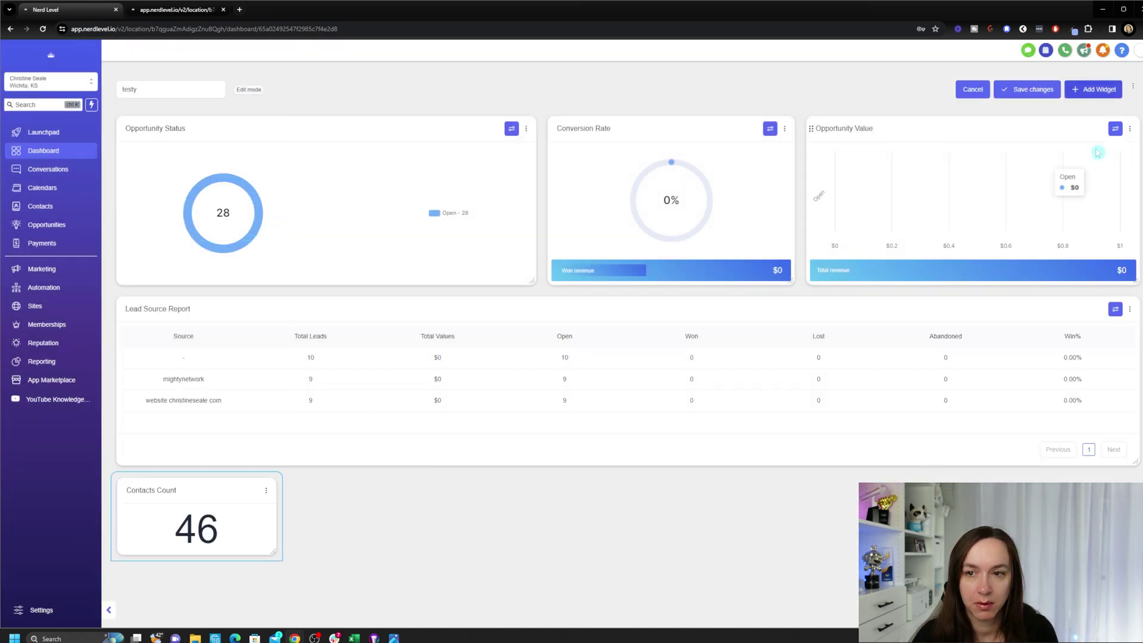
left_click(1131, 130)
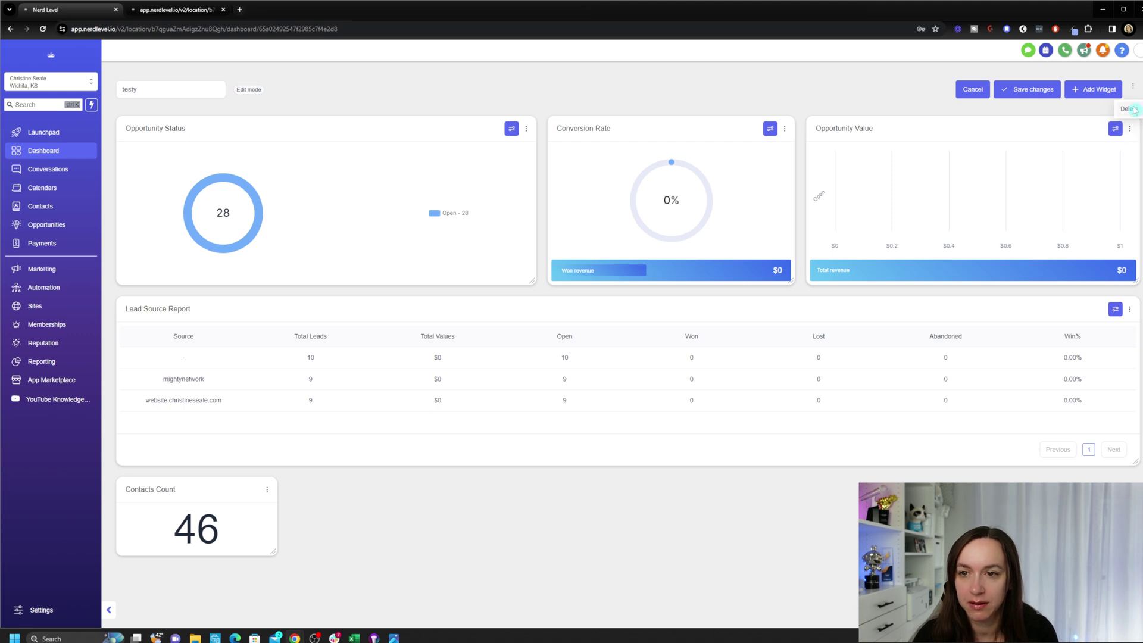
- Delete Opportunity Value, move Contacts Count to the top row, and add a Google Analytics Report
left_click(1128, 109)
left_click_drag(170, 495, 976, 125)
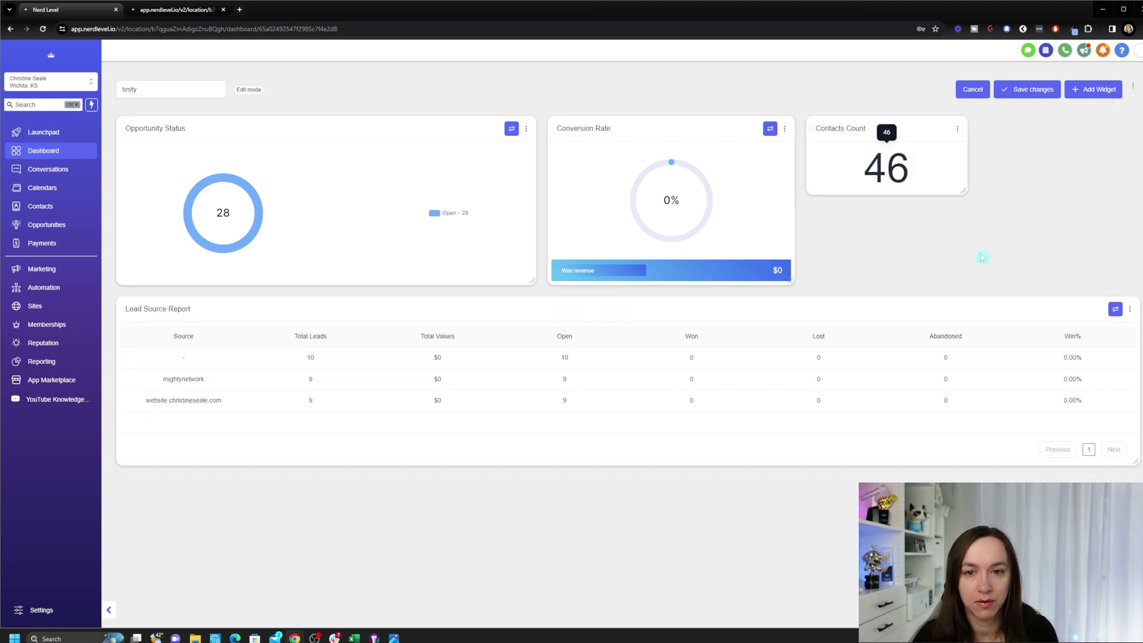
left_click(1093, 91)
left_click(1012, 479)
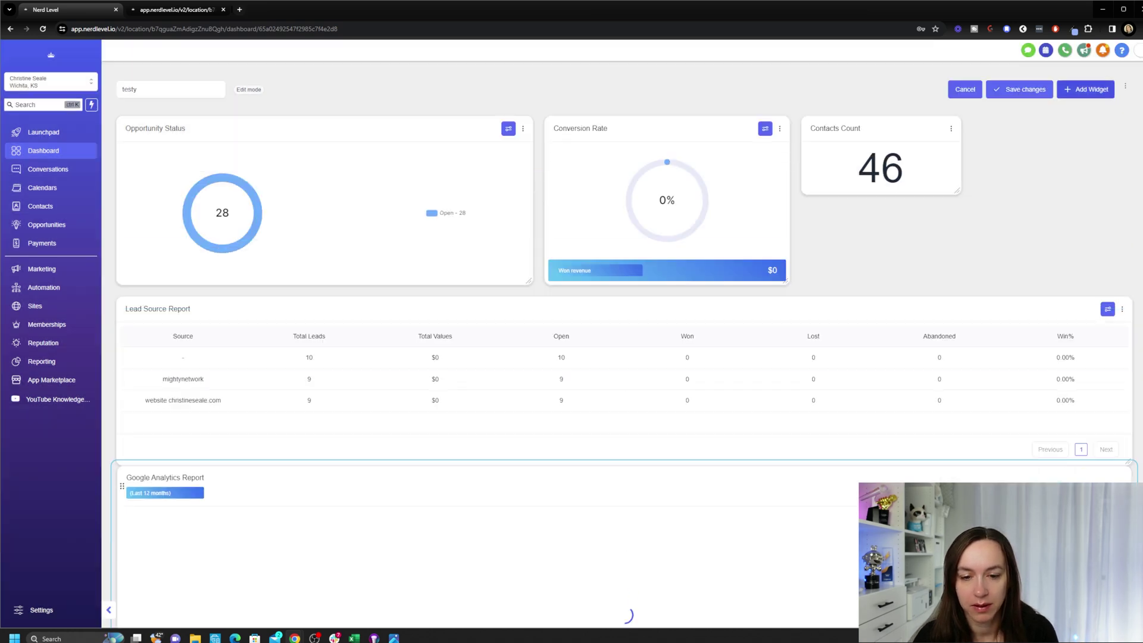
scroll(985, 301, "up", 2)
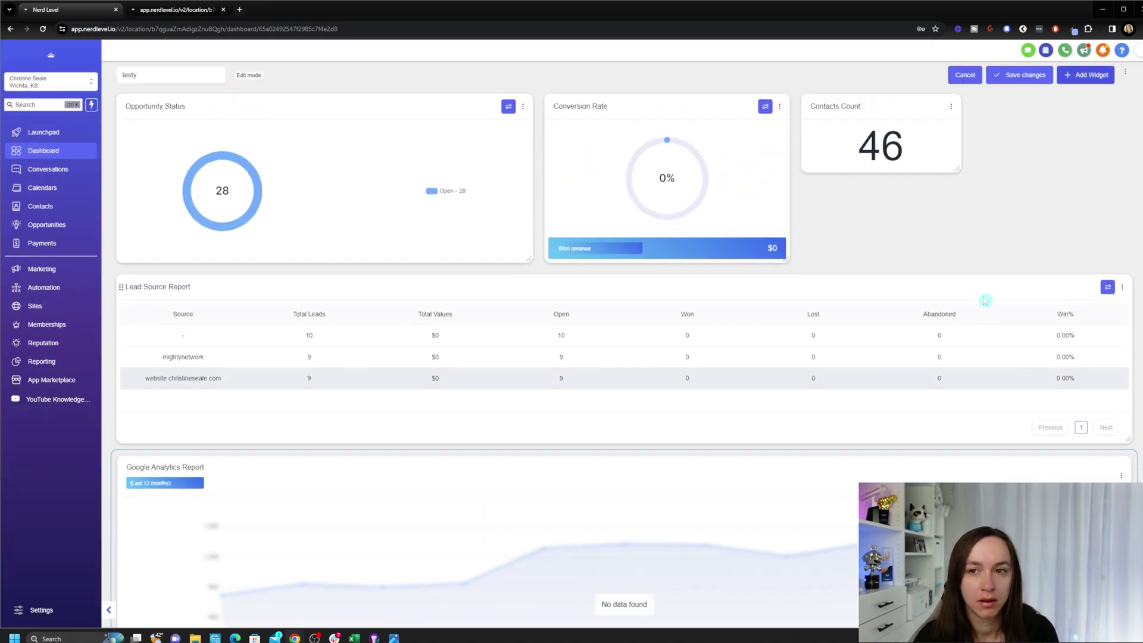
scroll(587, 528, "down", 2)
scroll(785, 296, "up", 2)
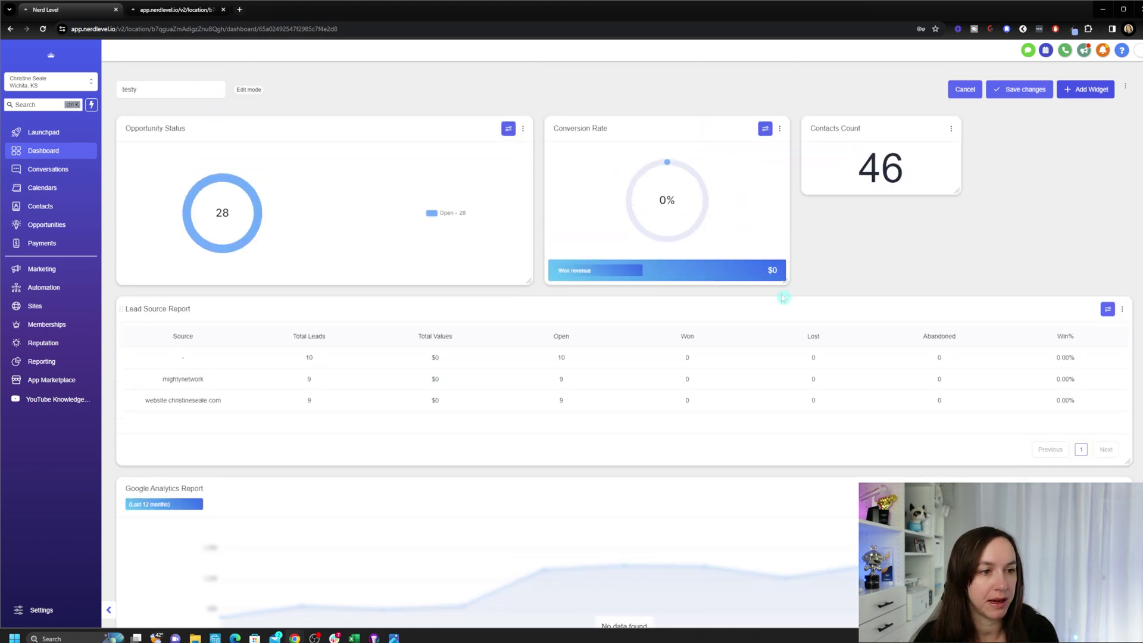
scroll(920, 401, "down", 2)
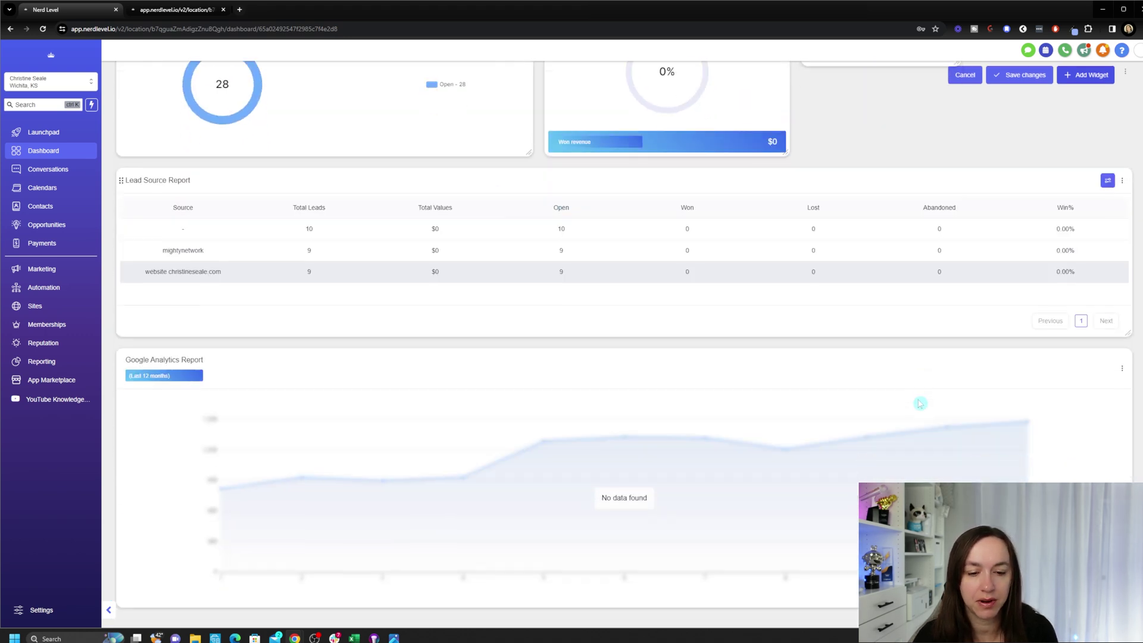
scroll(920, 401, "up", 2)
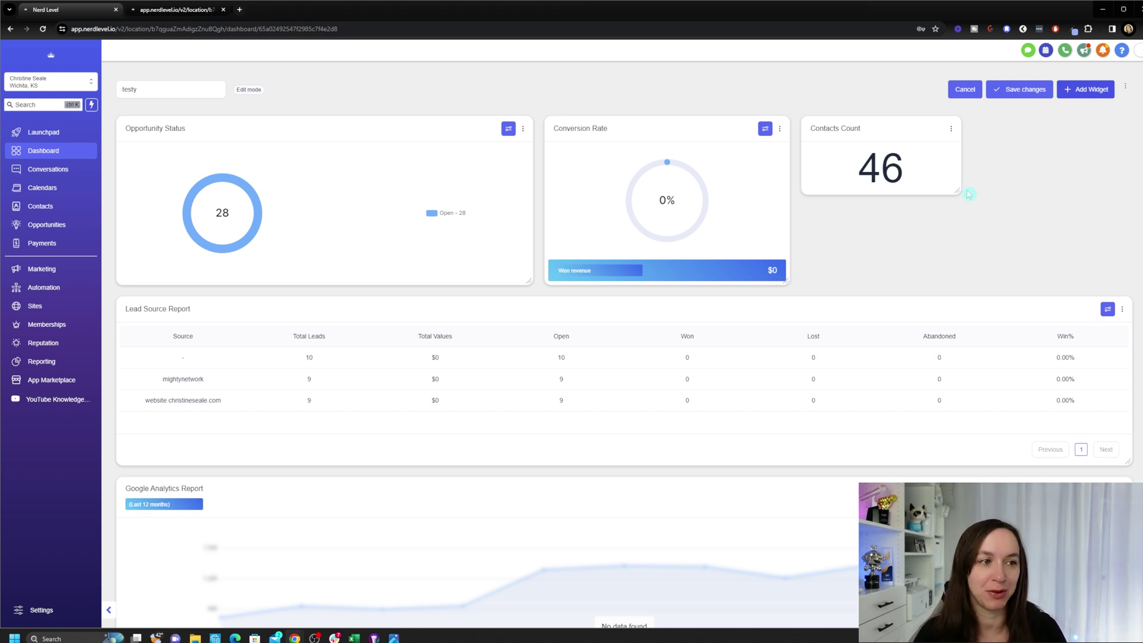
- Rename the dashboard from 'testy' to 'Affiliate' and save the changes
double_click(163, 88)
key("BackSpace")
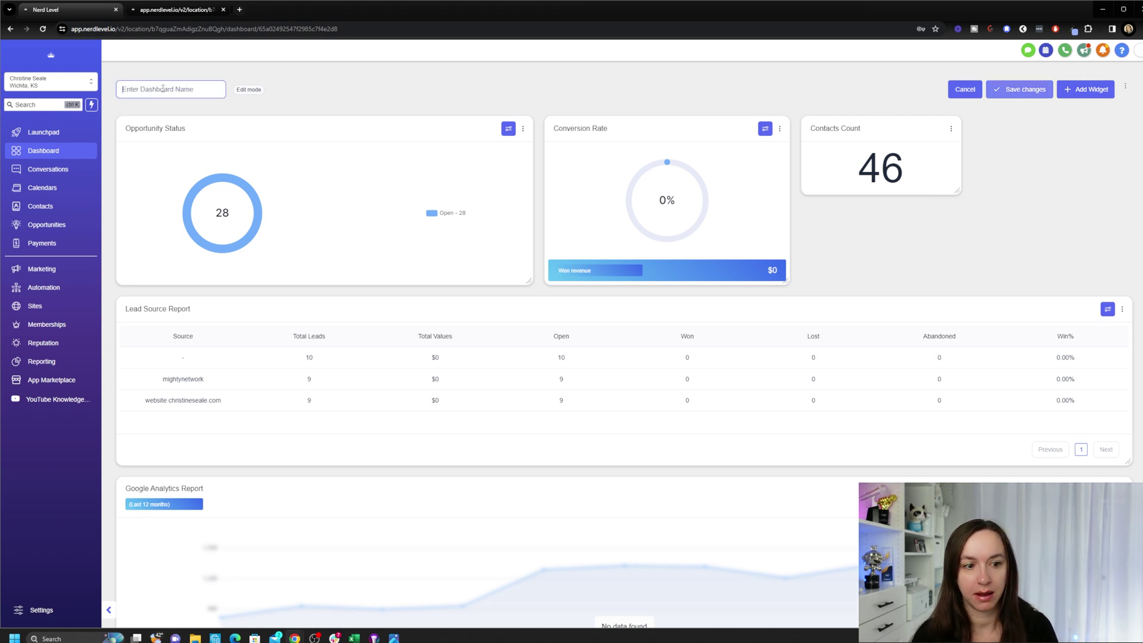
type("Affiliate")
left_click(1021, 89)
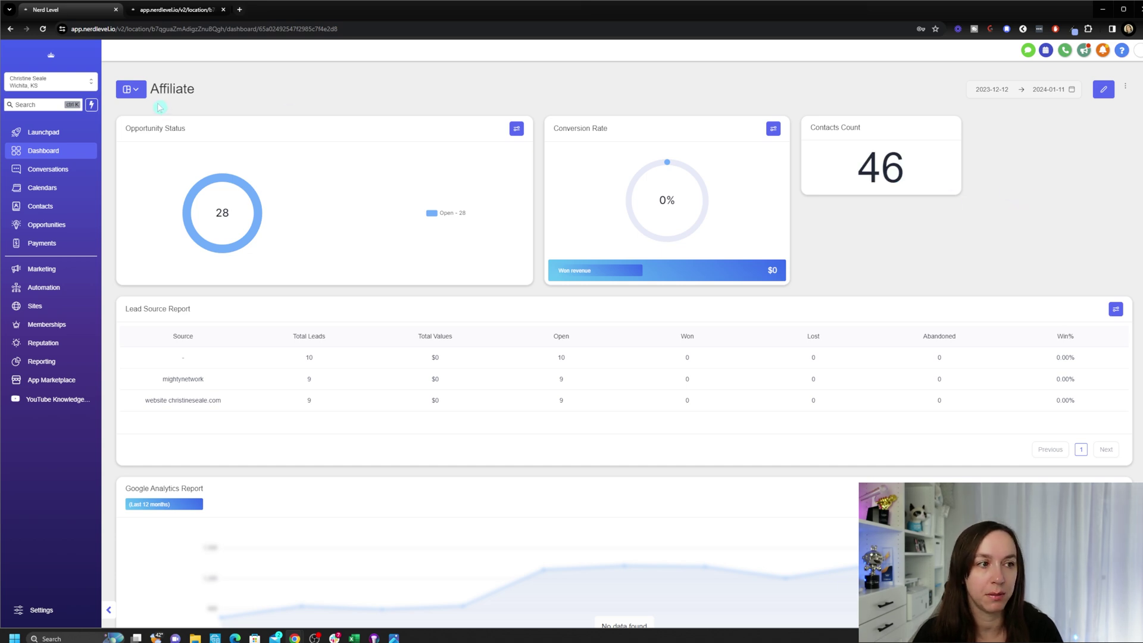
- View the 'Dashboard' and 'Test' dashboards from the dashboard list
left_click(127, 92)
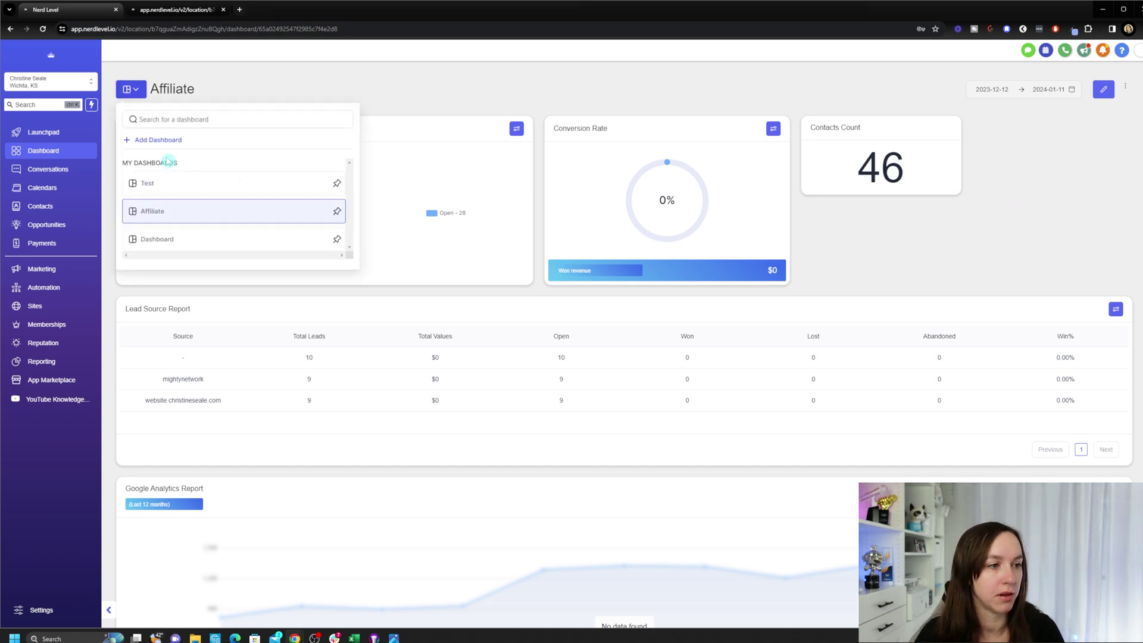
left_click(146, 236)
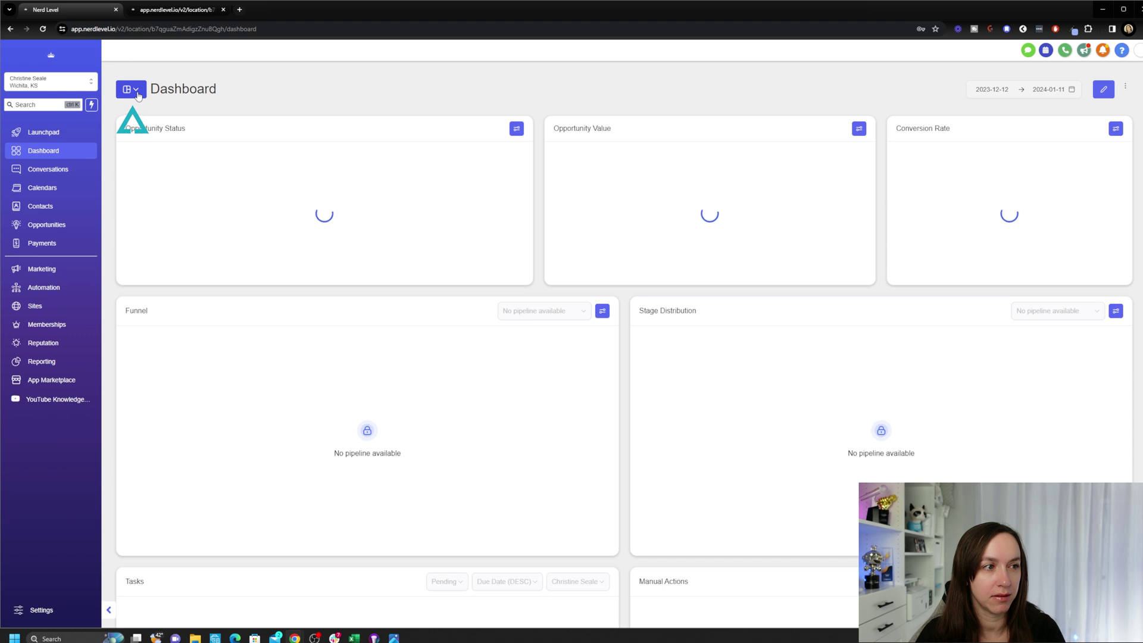
left_click(135, 92)
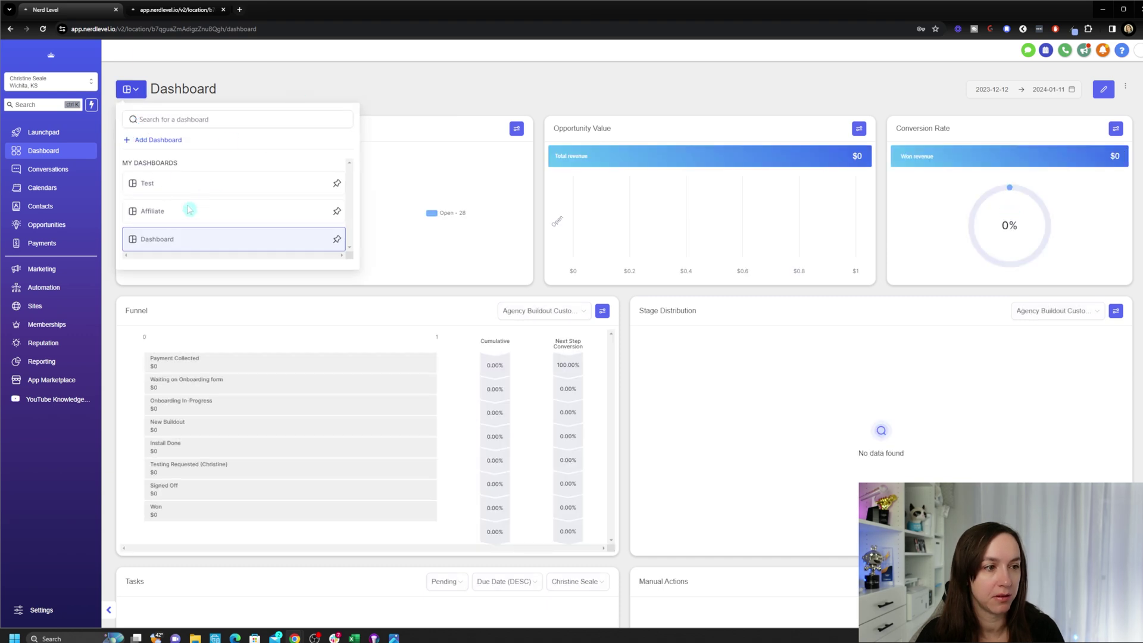
left_click(191, 185)
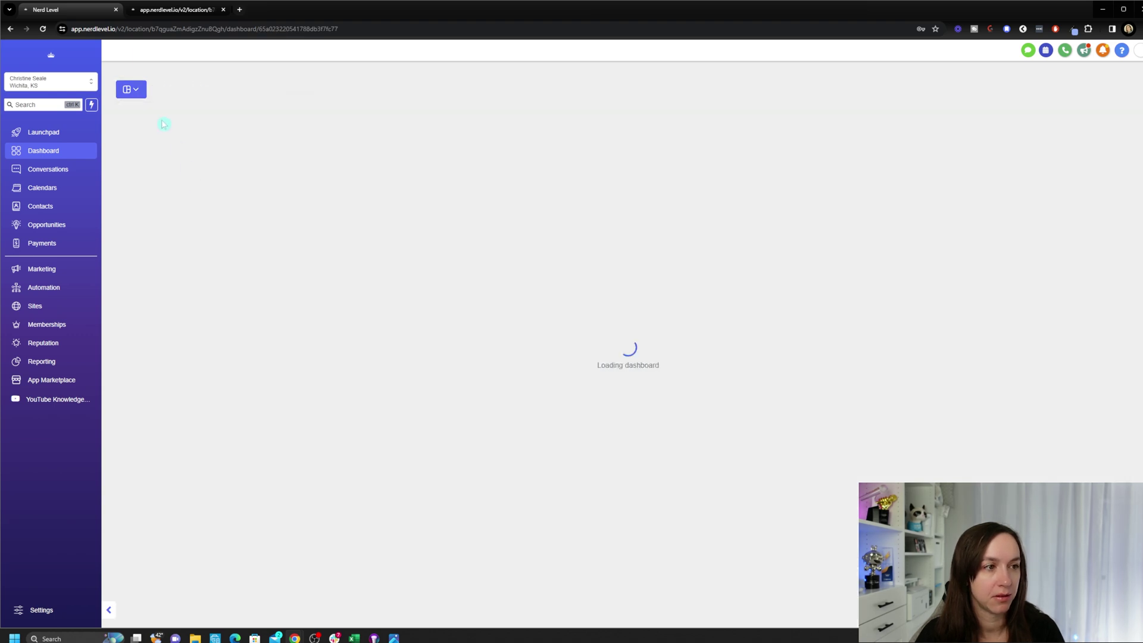
- Return to the Affiliate dashboard and pin it in the dashboard list
left_click(127, 91)
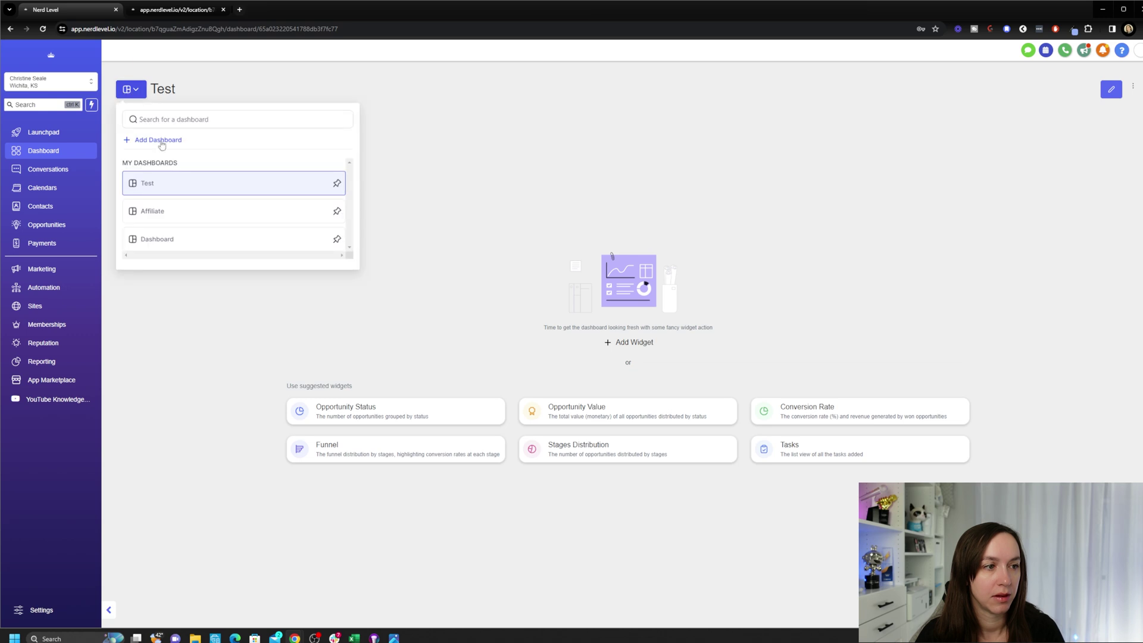
left_click(177, 212)
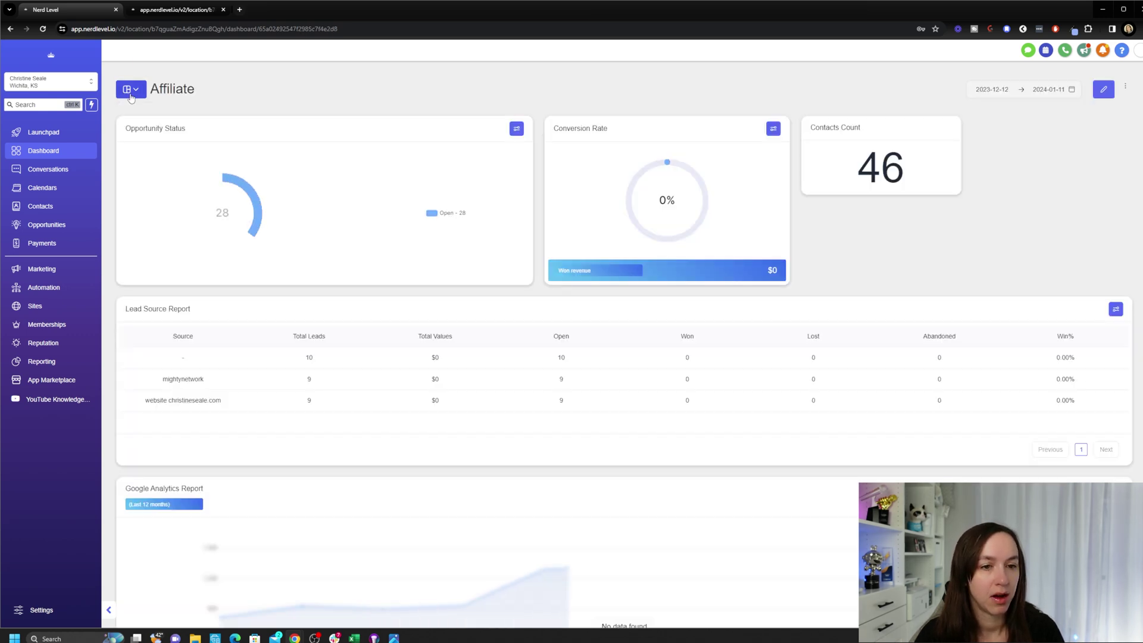
left_click(130, 90)
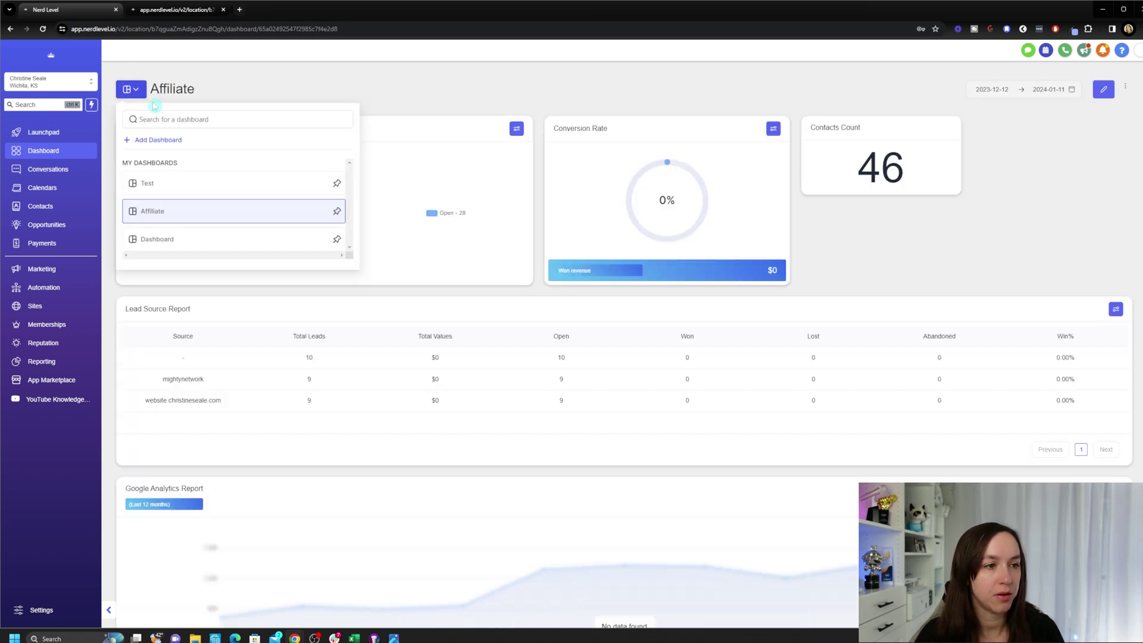
left_click(337, 212)
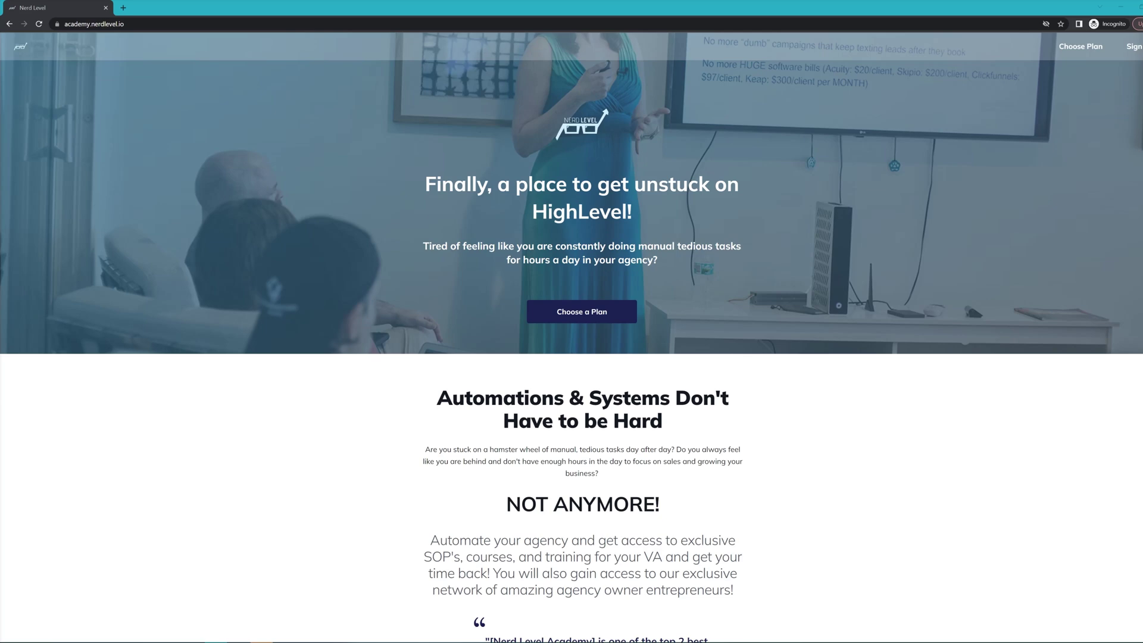
- Scroll the academy landing page, then switch to the logged-in Courses page and scroll its list
scroll(996, 338, "down", 8)
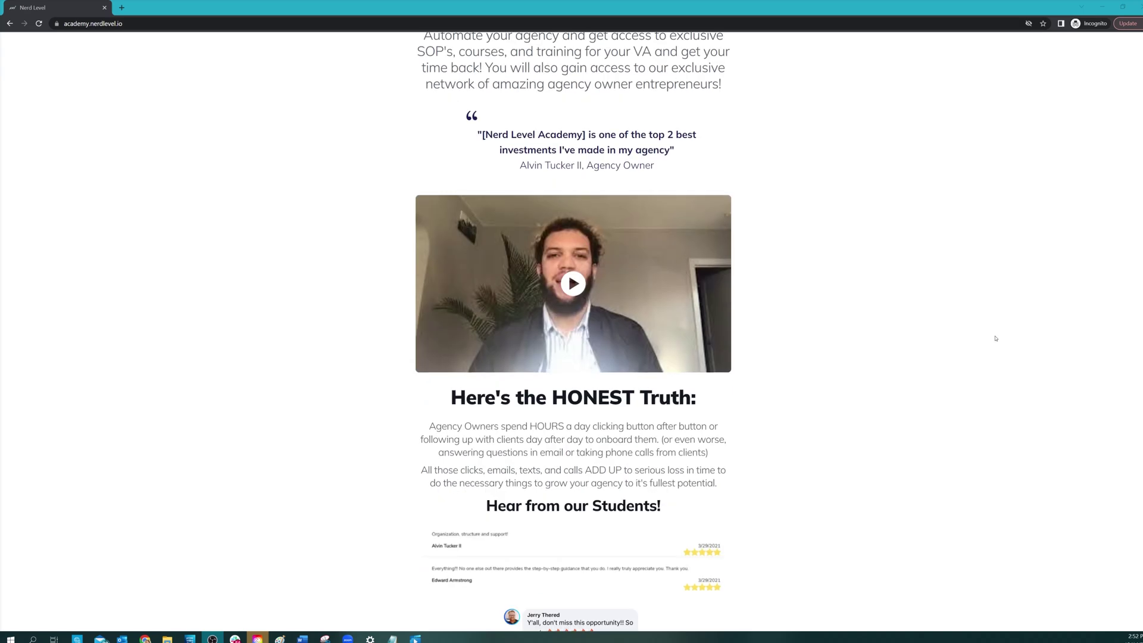
scroll(996, 339, "down", 12)
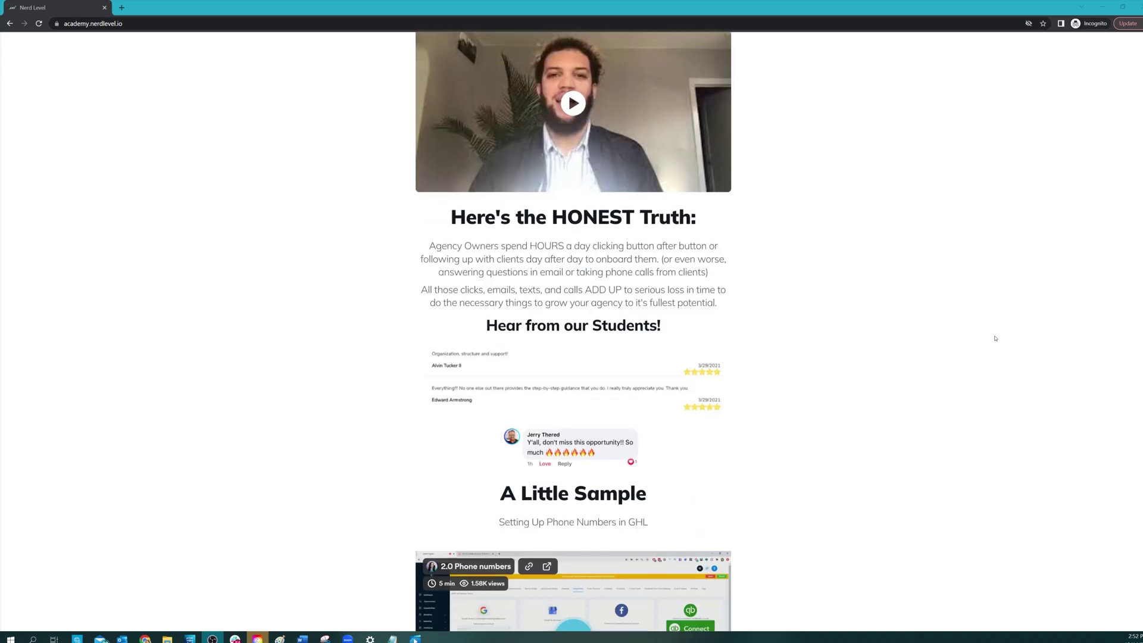
scroll(995, 338, "down", 7)
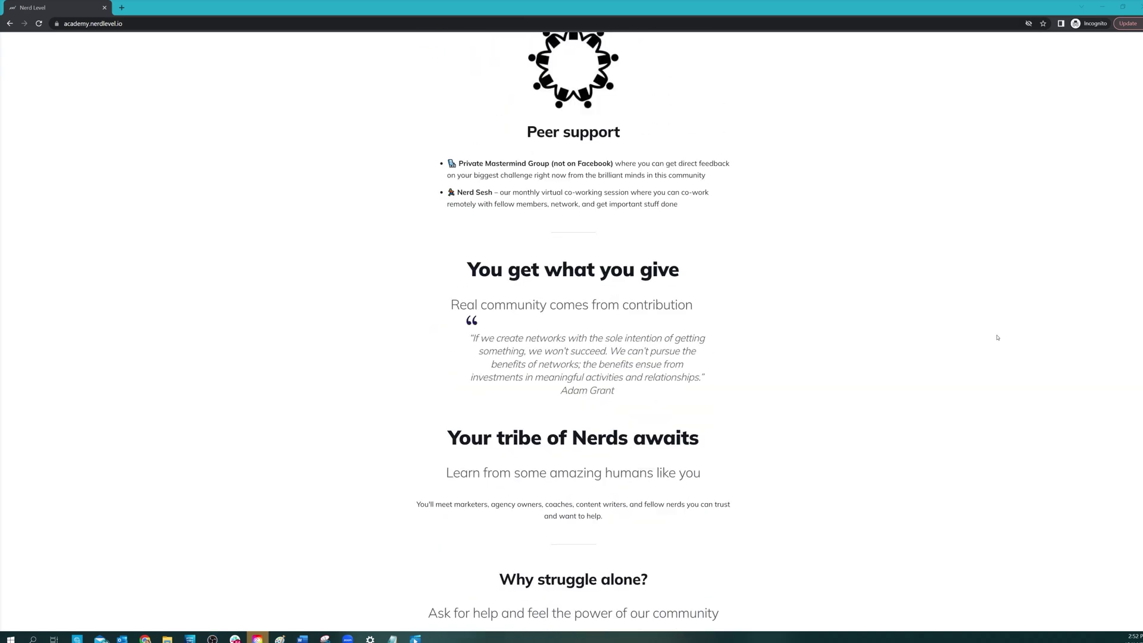
key("alt+Tab")
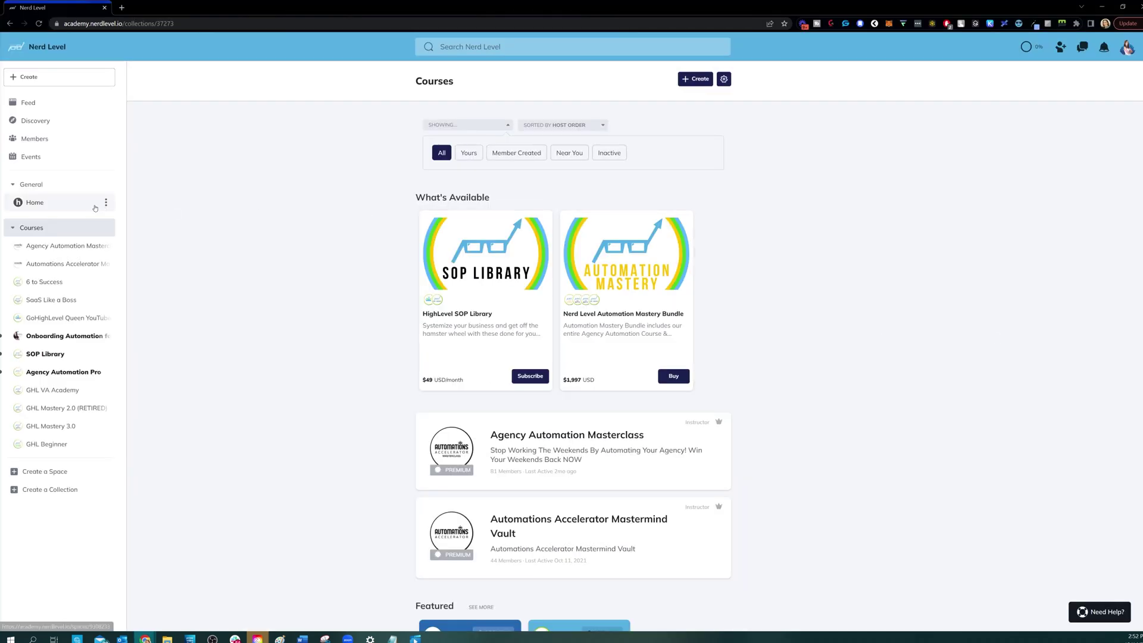
scroll(267, 238, "down", 6)
scroll(266, 238, "down", 8)
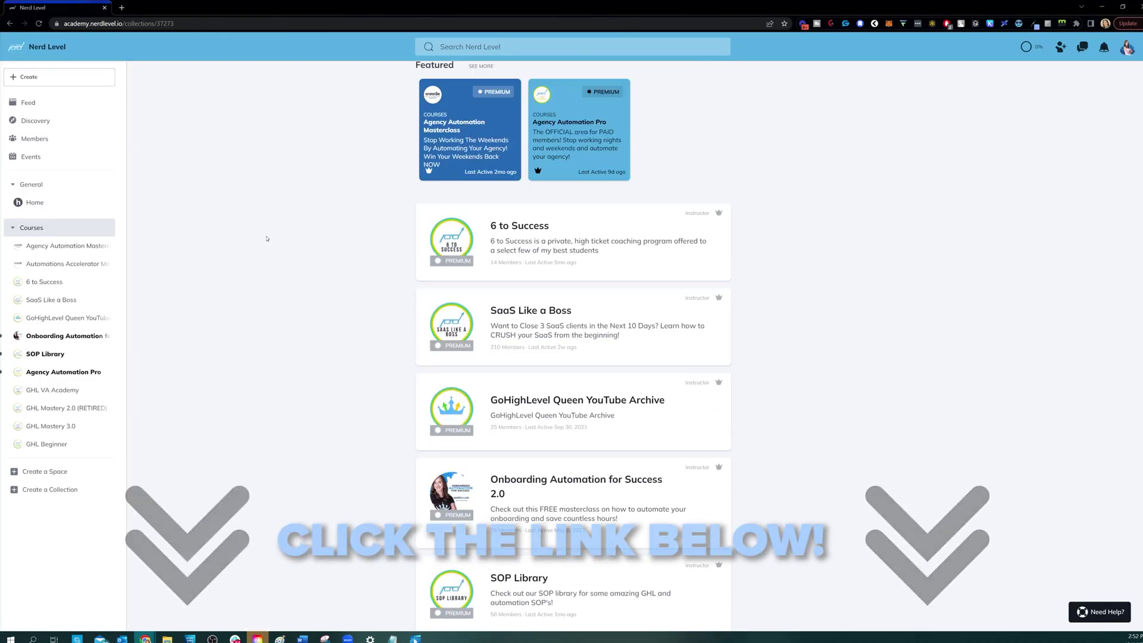